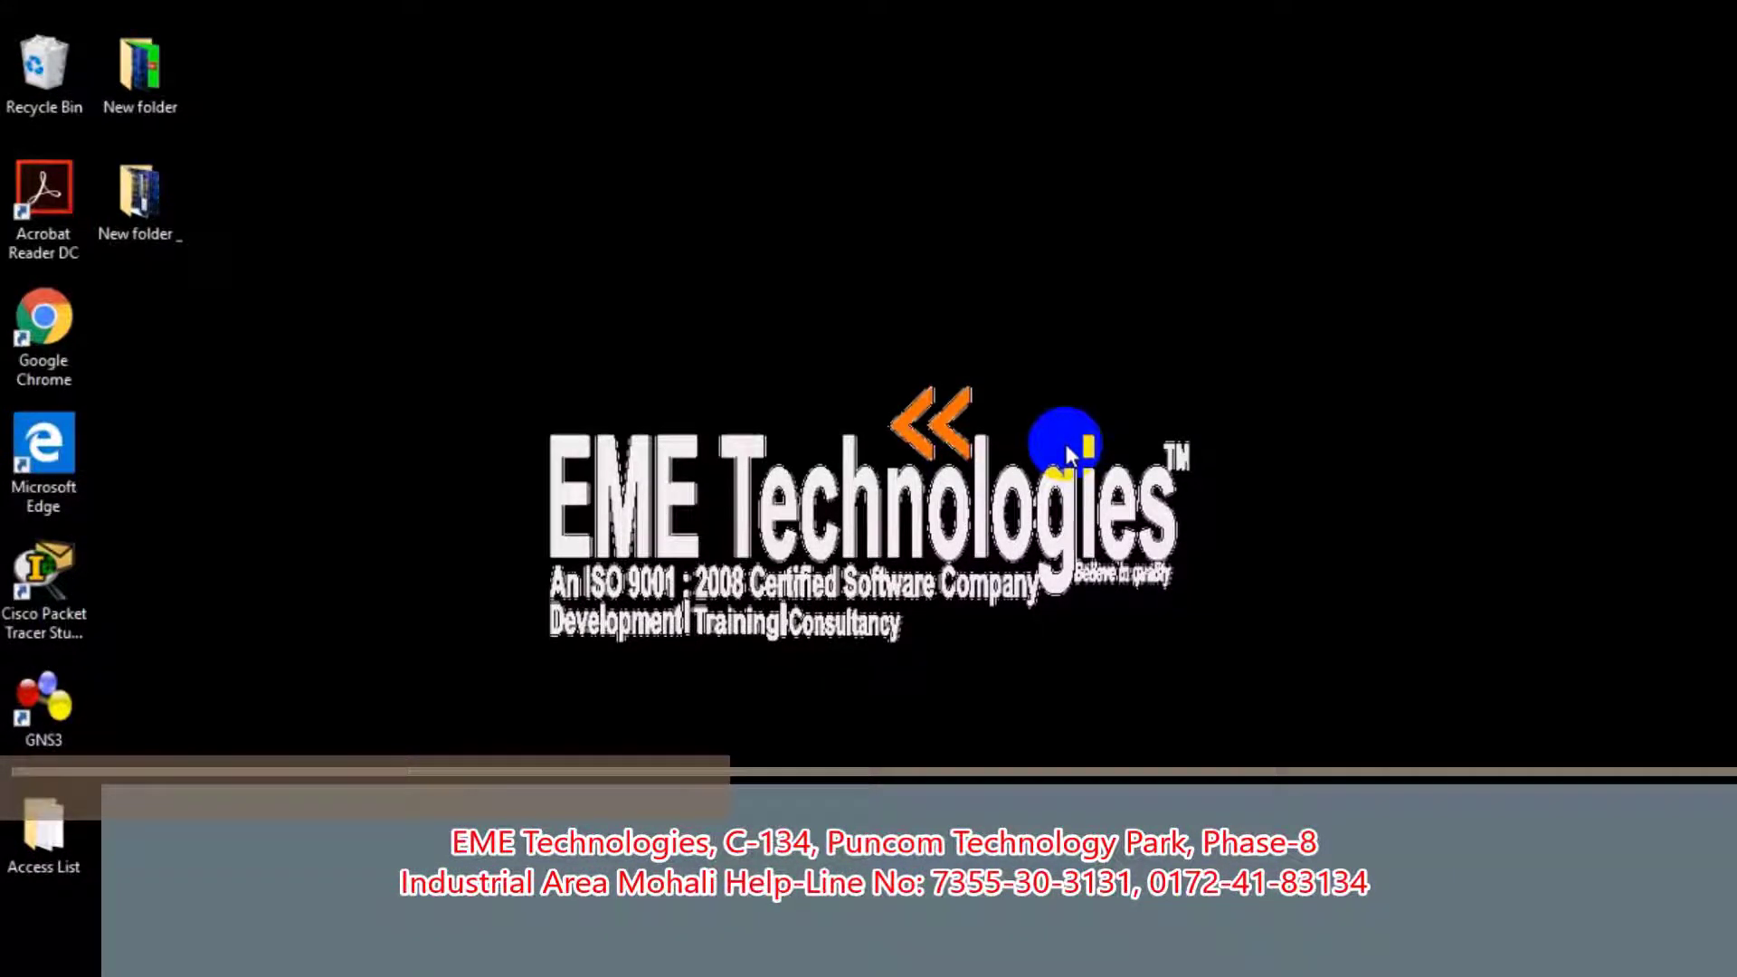
Refresh the desktop so the new folder 'New folder (2)' appears.
{"action": "key", "text": "F5"}
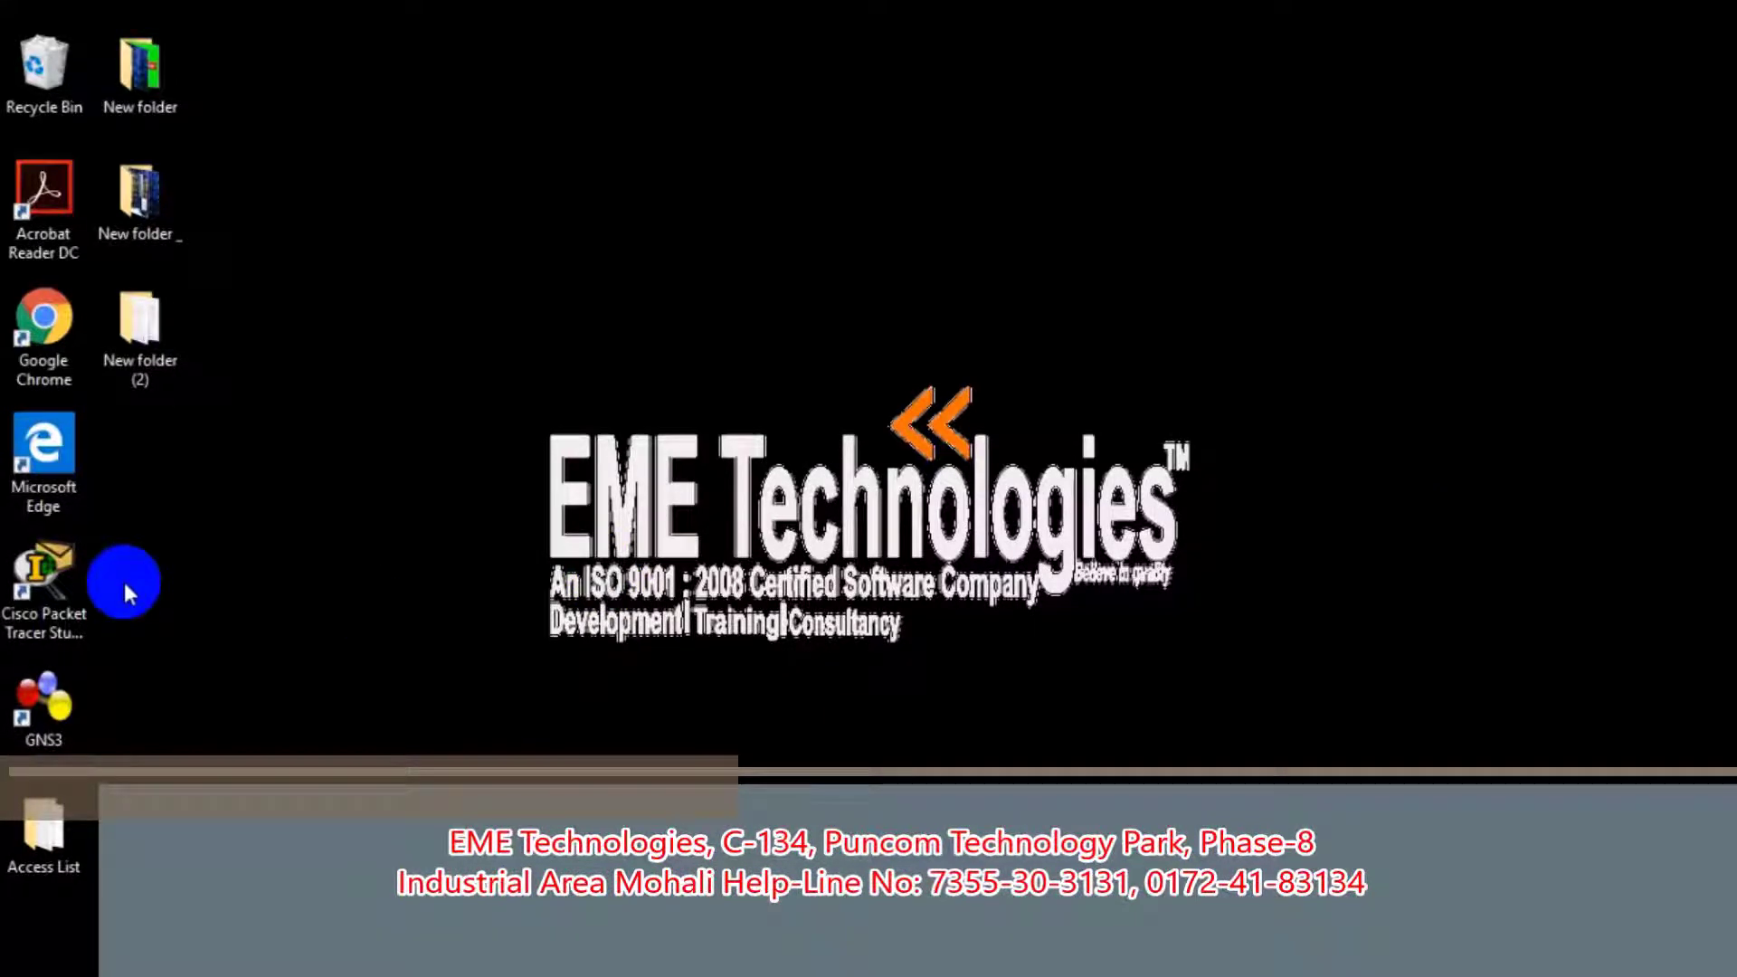
Launch Packet Tracer full-screen and place a 2911 router, Router0, on the workspace.
{"action": "double_click", "coordinate": [70, 575]}
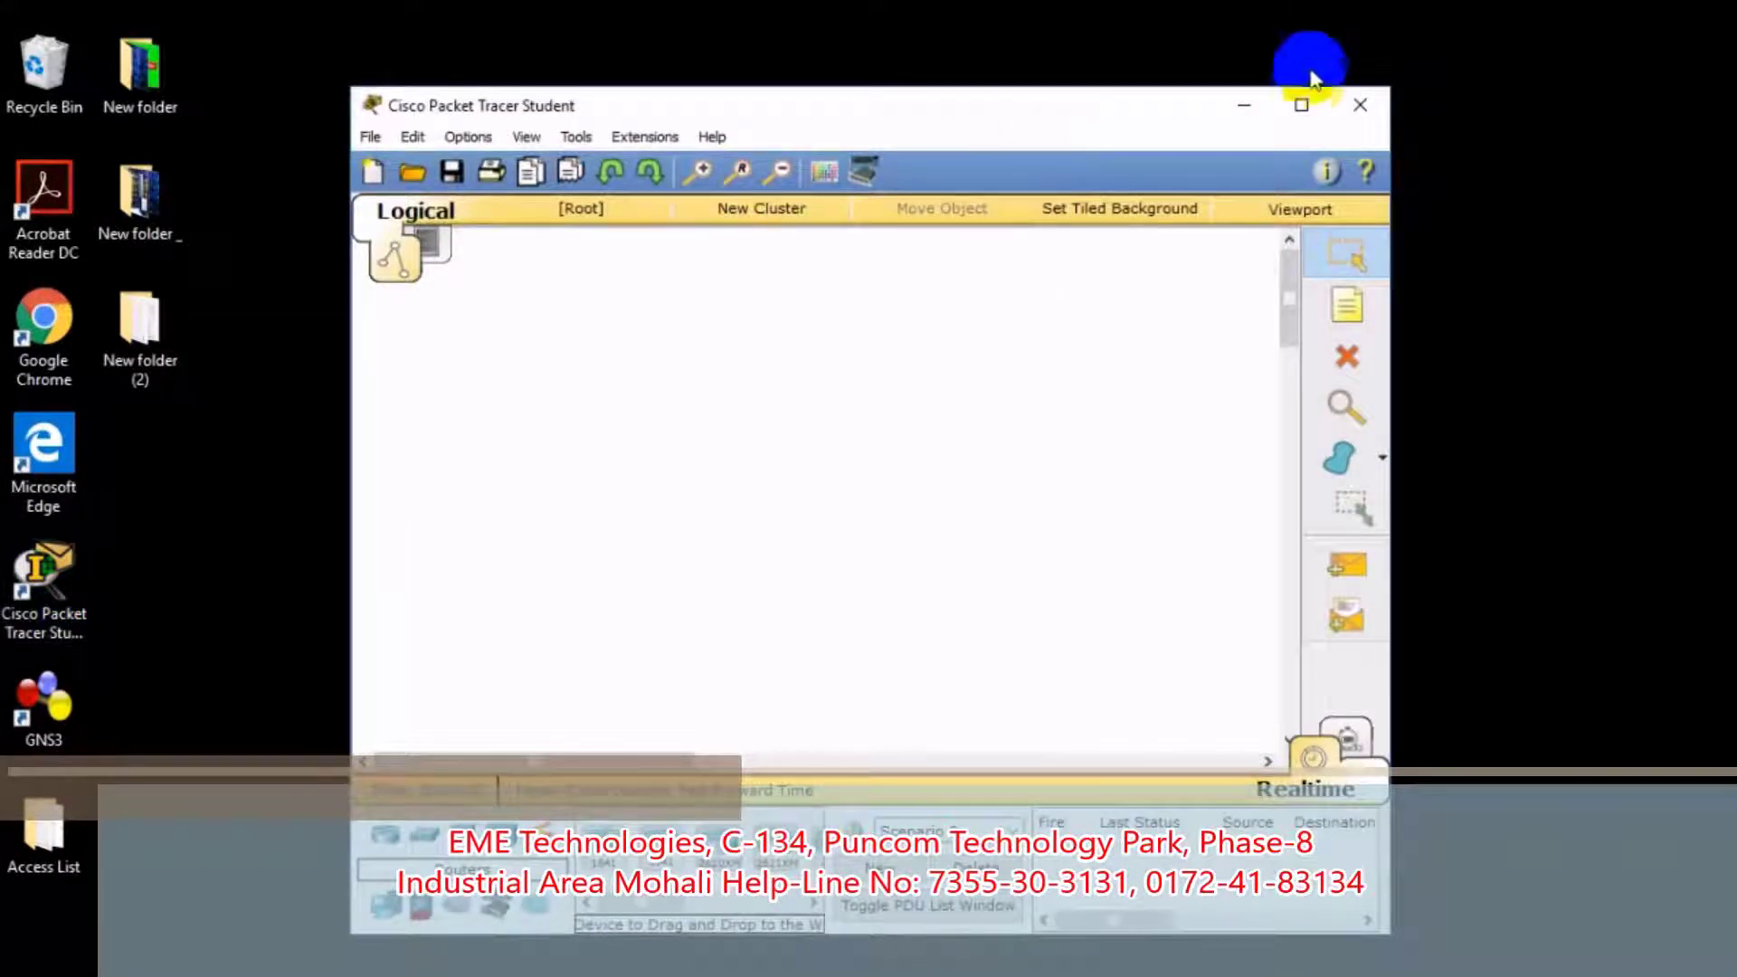
{"action": "left_click", "coordinate": [1306, 107]}
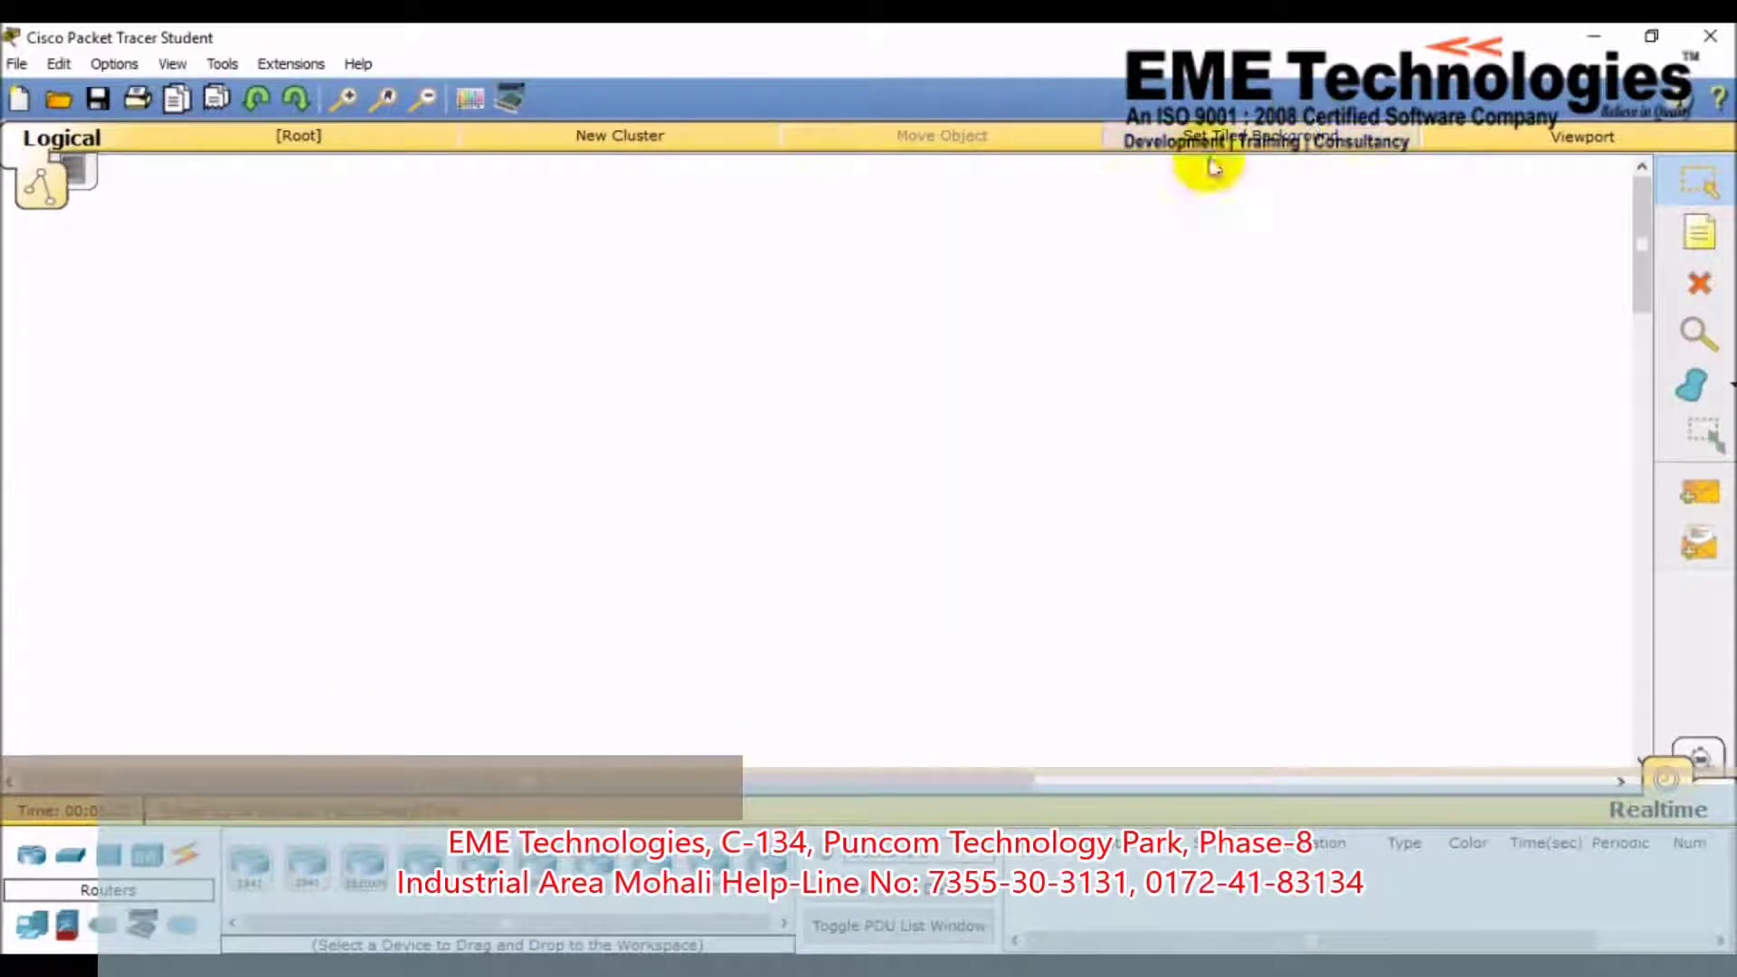
{"action": "left_click", "coordinate": [593, 868]}
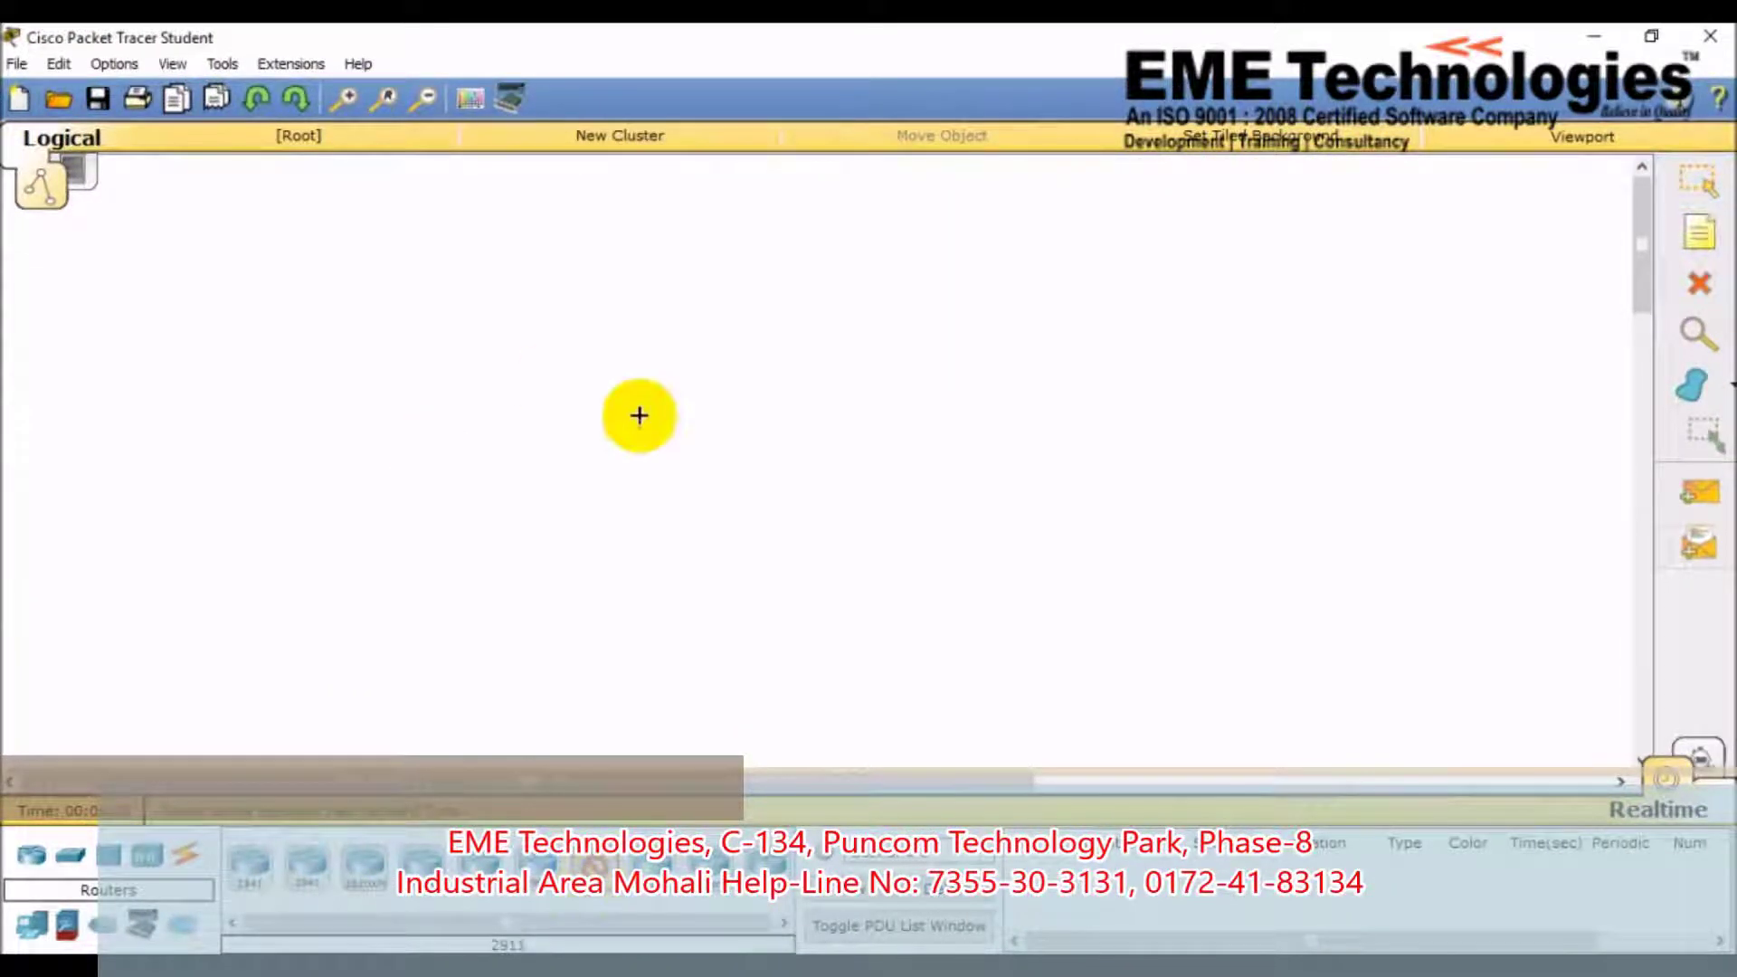
{"action": "left_click", "coordinate": [668, 349]}
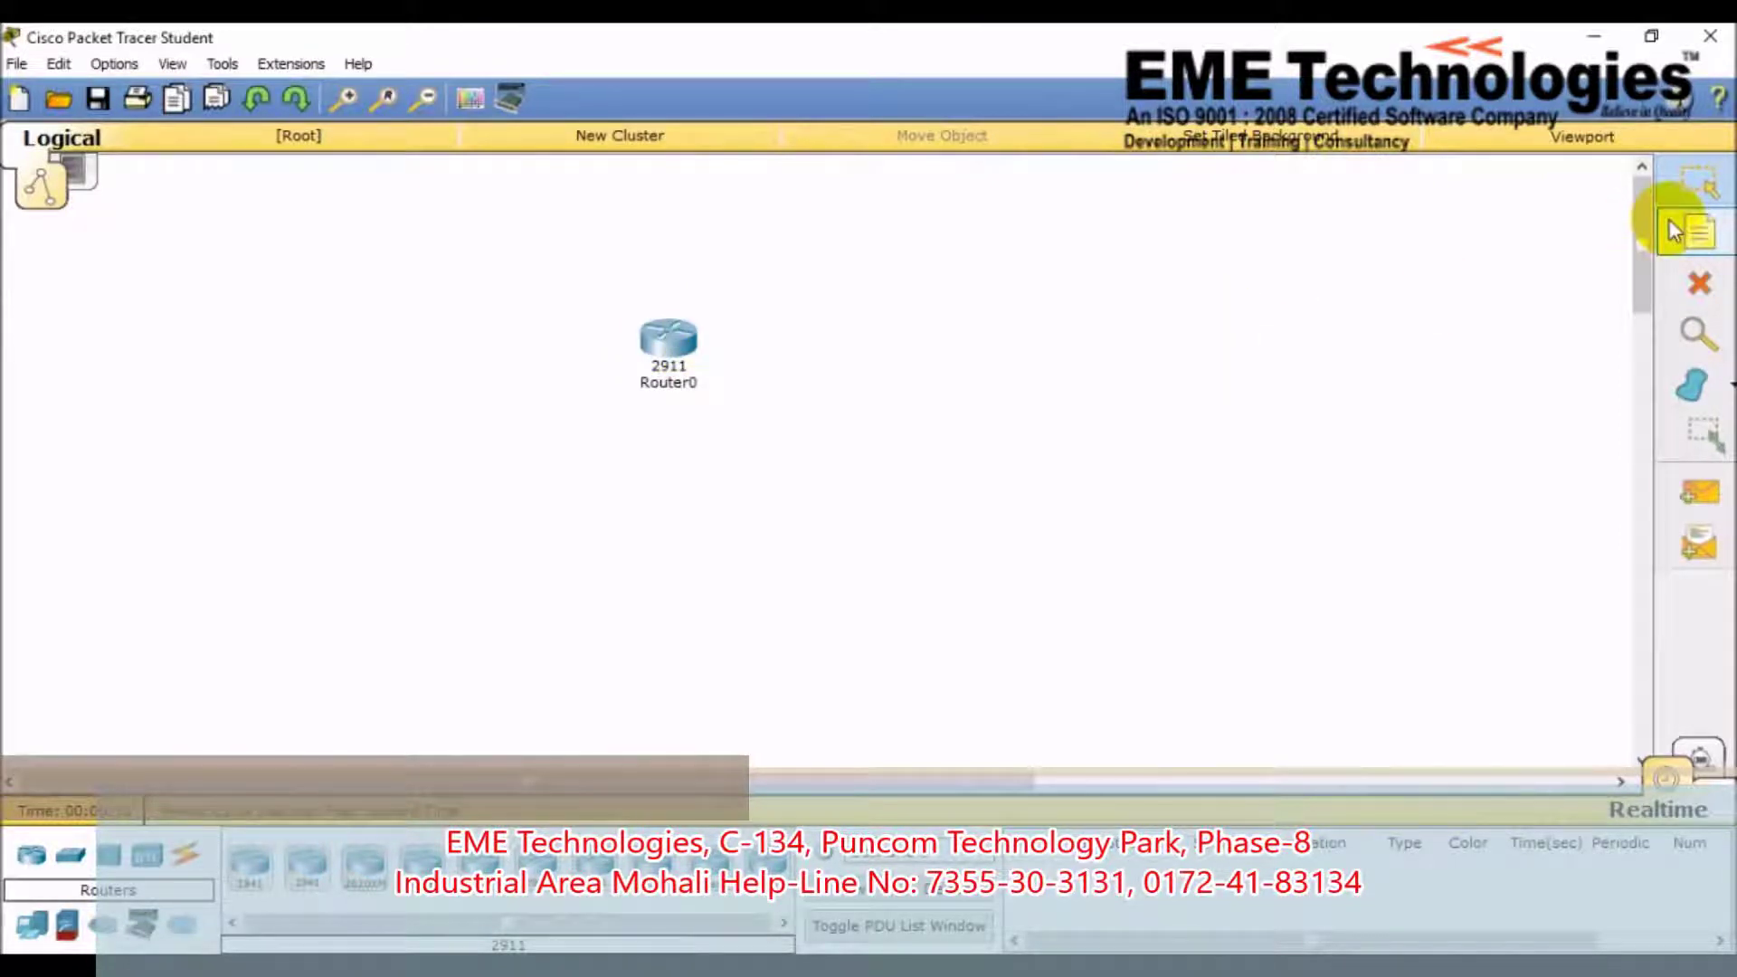
Open Router0's CLI beside the topology and decline the initial configuration dialog.
{"action": "left_click", "coordinate": [670, 341]}
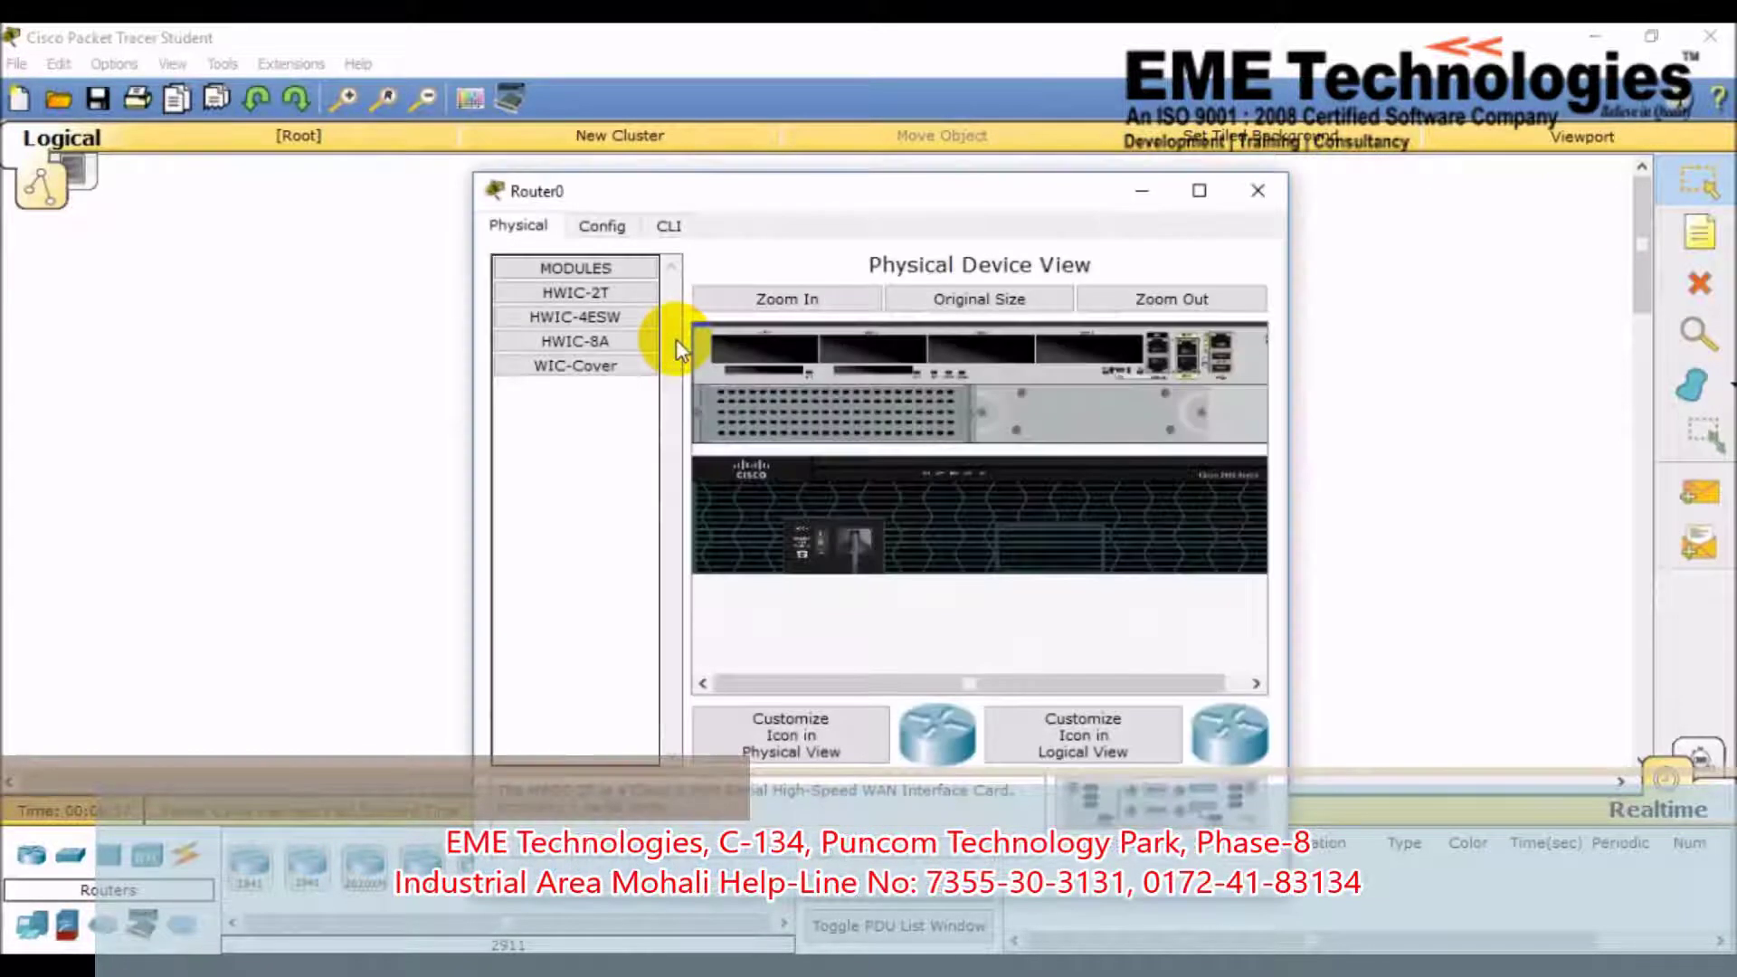
{"action": "left_click", "coordinate": [666, 227]}
{"action": "mouse_move", "coordinate": [688, 193]}
{"action": "left_mouse_down"}
{"action": "mouse_move", "coordinate": [824, 188]}
{"action": "mouse_move", "coordinate": [991, 124]}
{"action": "left_mouse_up"}
{"action": "type", "text": "no"}
{"action": "key", "text": "Return"}
{"action": "key", "text": "Return"}
{"action": "key", "text": "Return"}
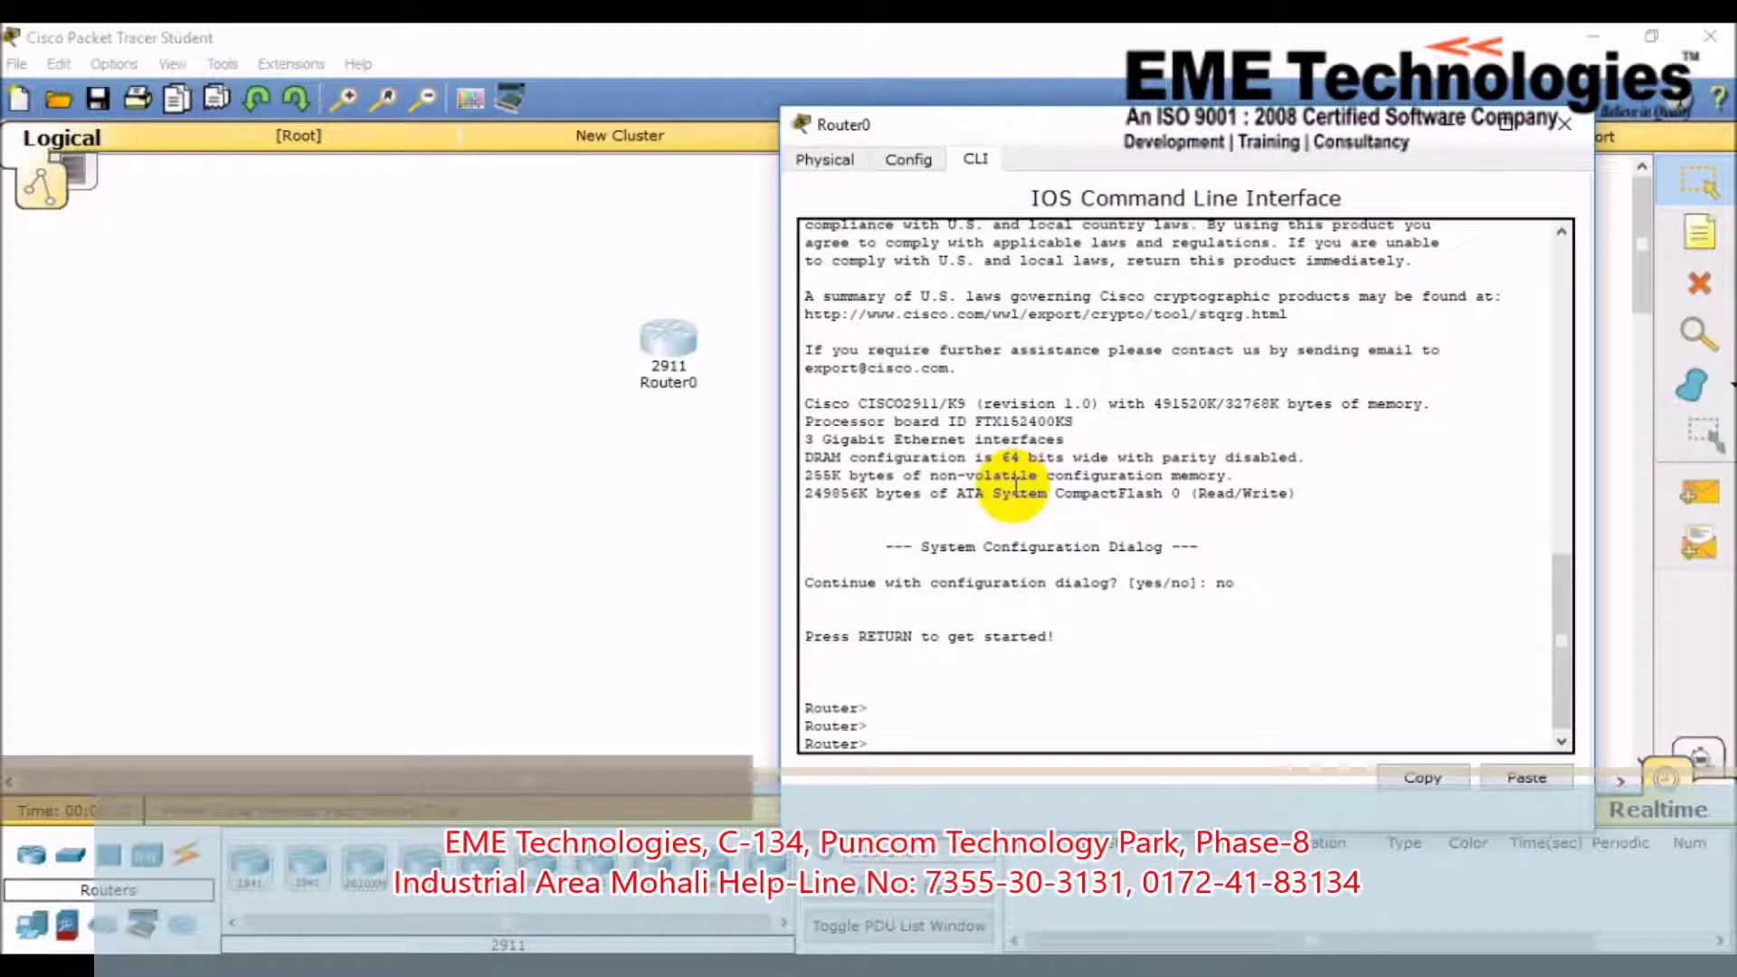
Enter global configuration mode with en and config, and set the hostname to EME.
{"action": "key", "text": "Return"}
{"action": "key", "text": "Return"}
{"action": "key", "text": "Return"}
{"action": "key", "text": "Return"}
{"action": "type", "text": "c"}
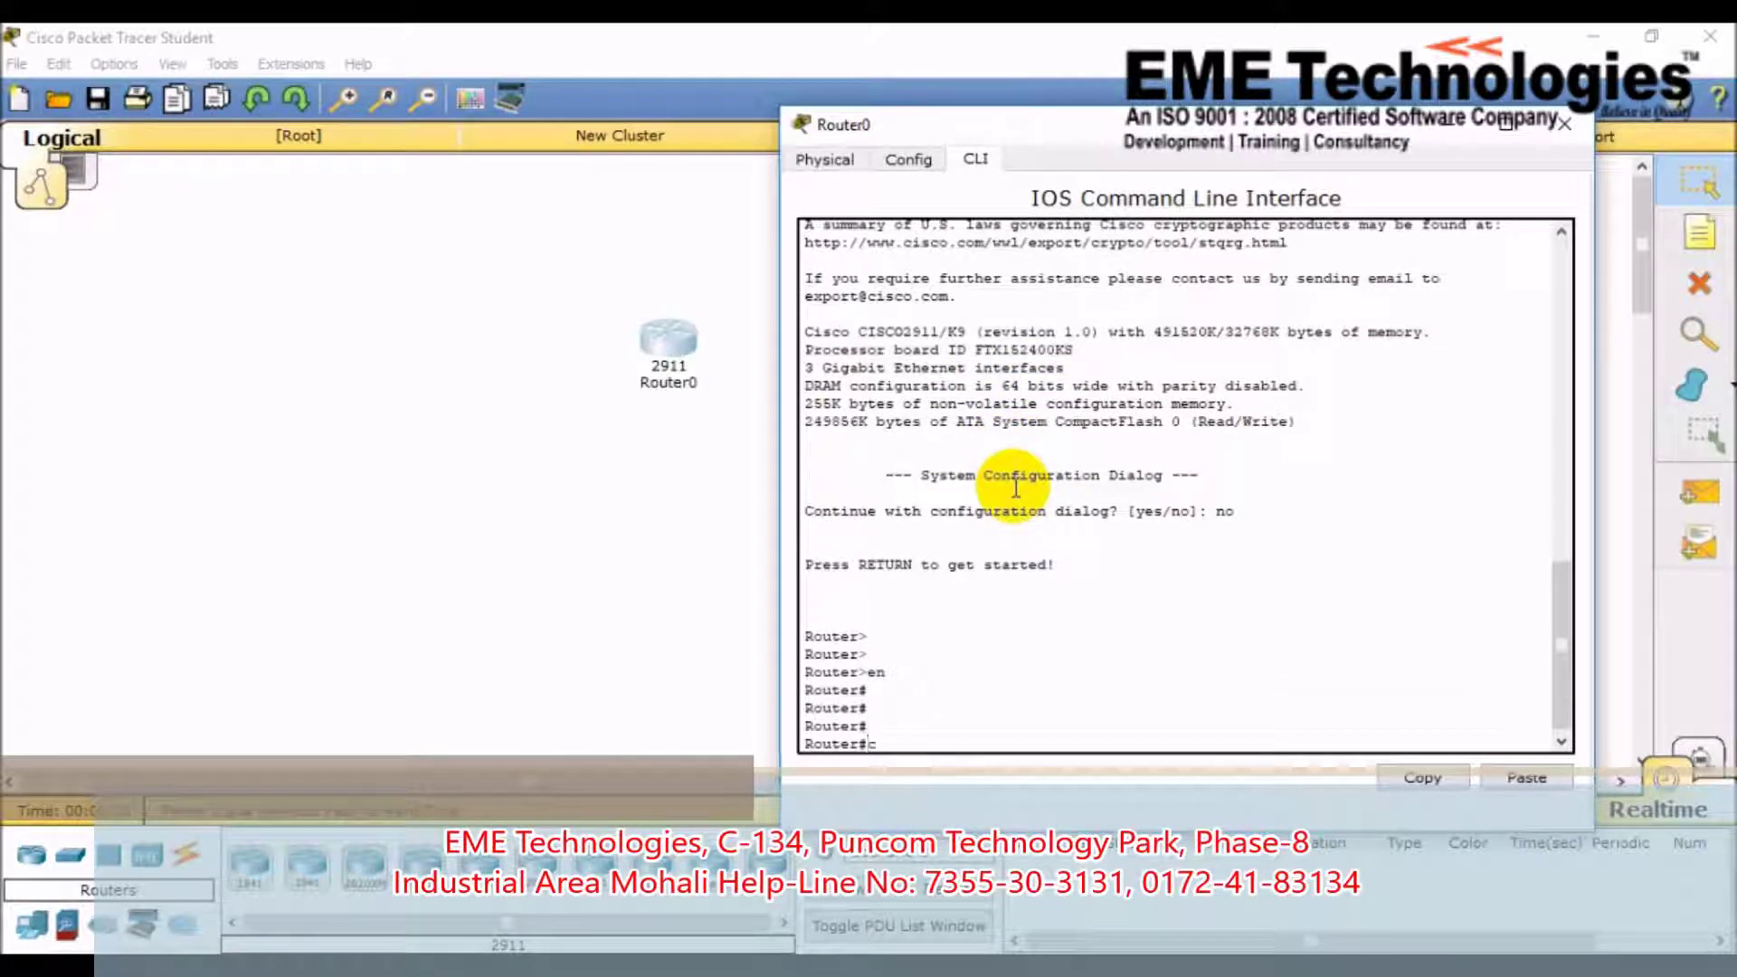
{"action": "type", "text": "onfig"}
{"action": "key", "text": "Return"}
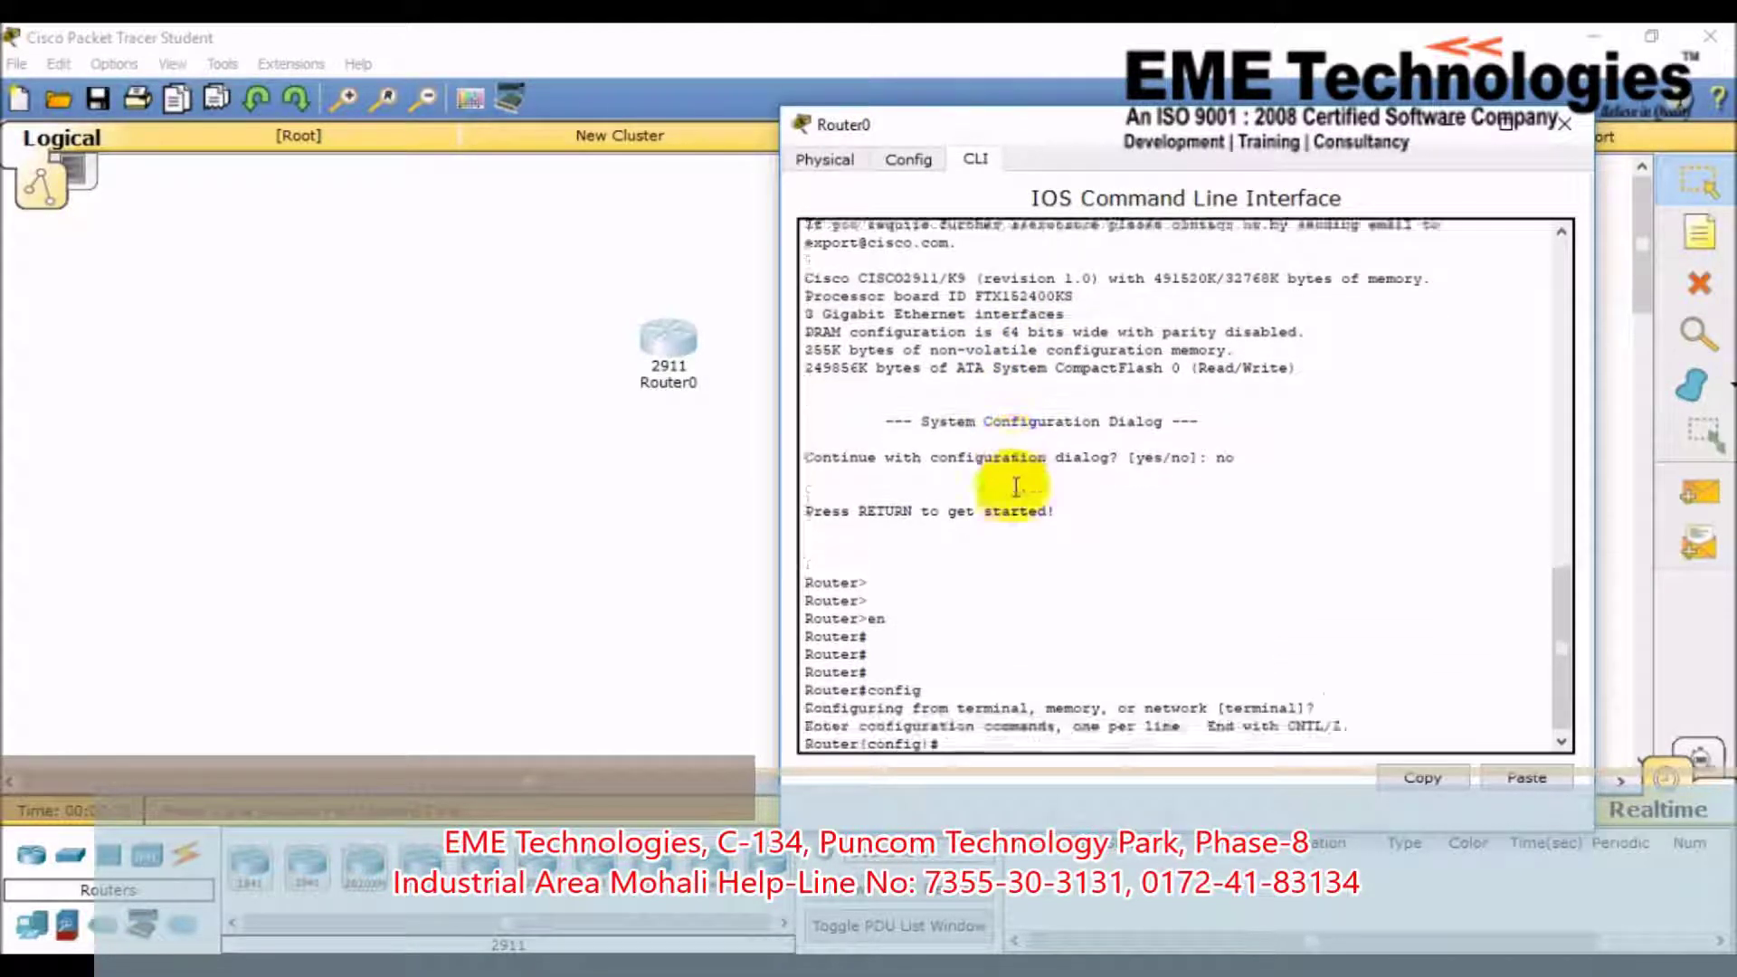
{"action": "key", "text": "Return"}
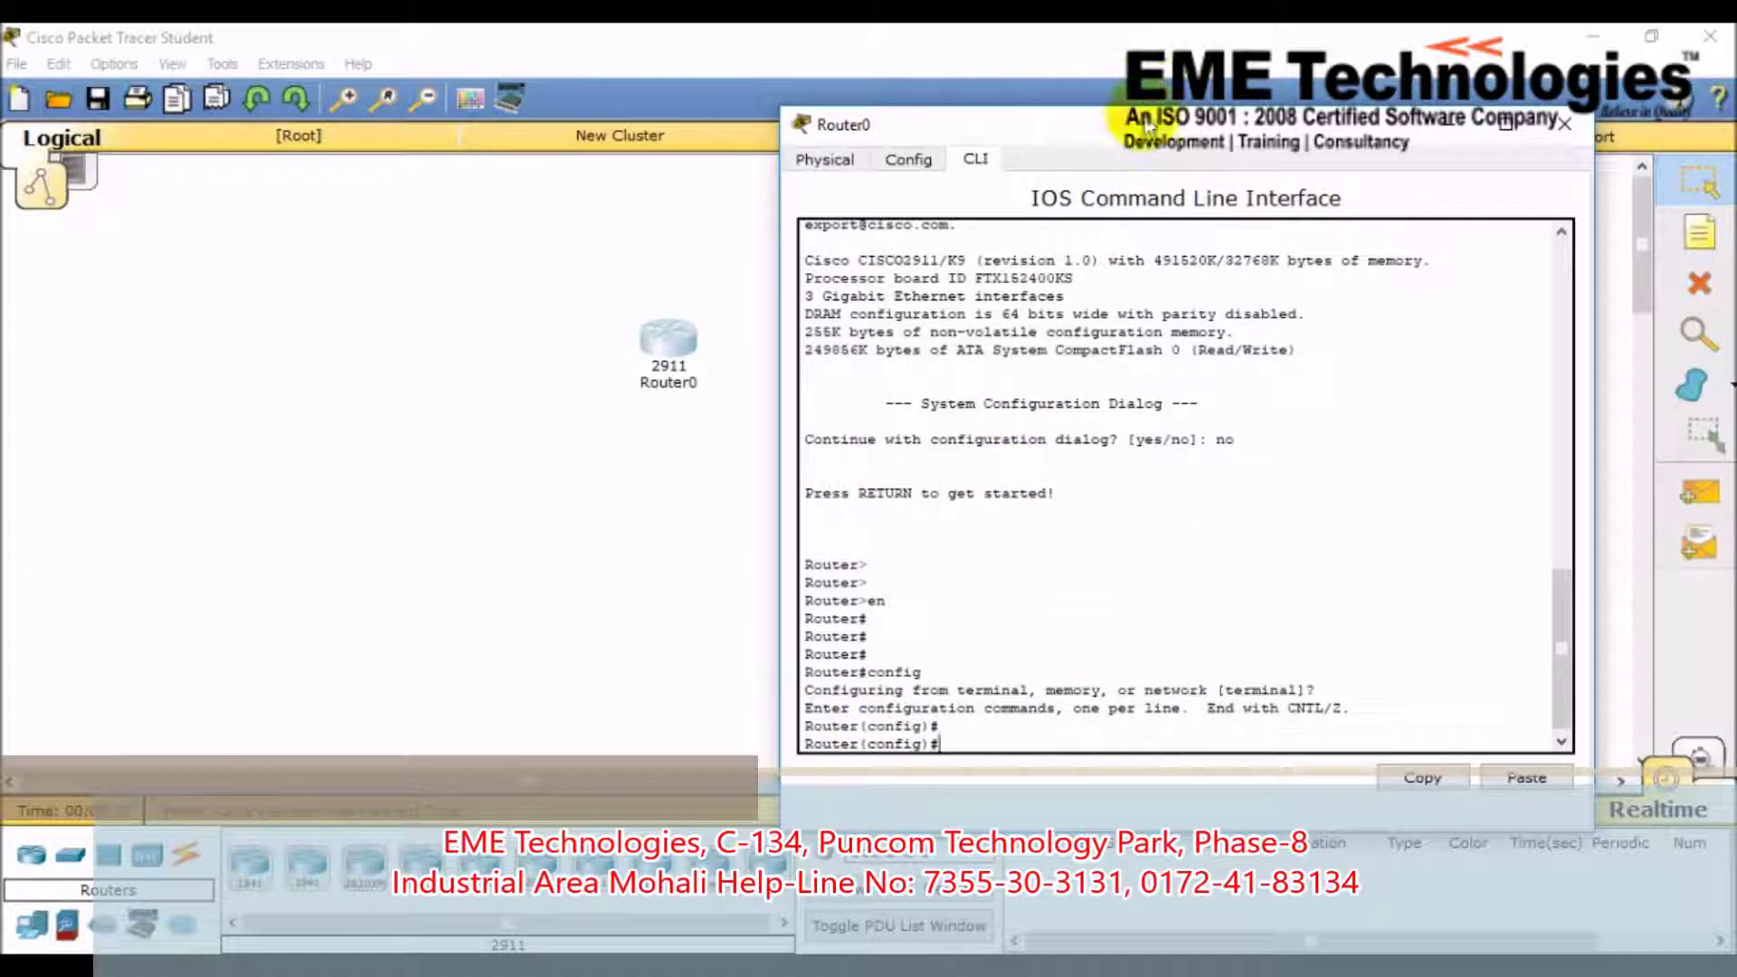
{"action": "left_click_drag", "start_coordinate": [1147, 125], "coordinate": [1174, 70]}
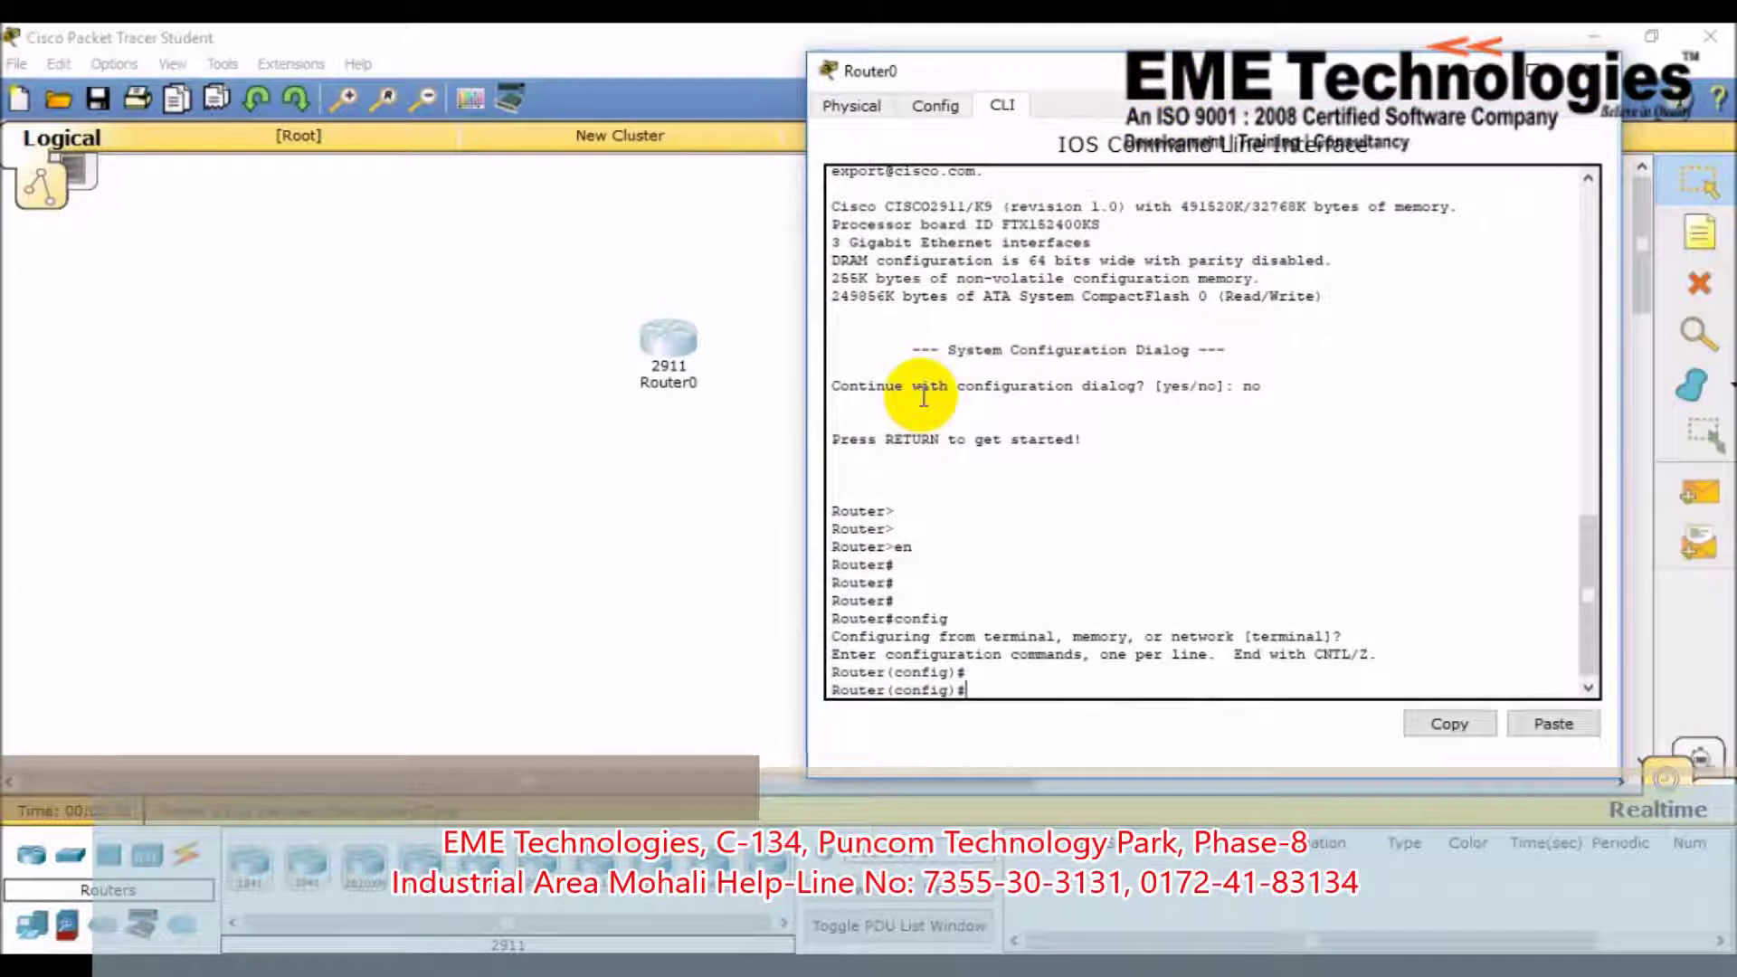
{"action": "type", "text": "hos"}
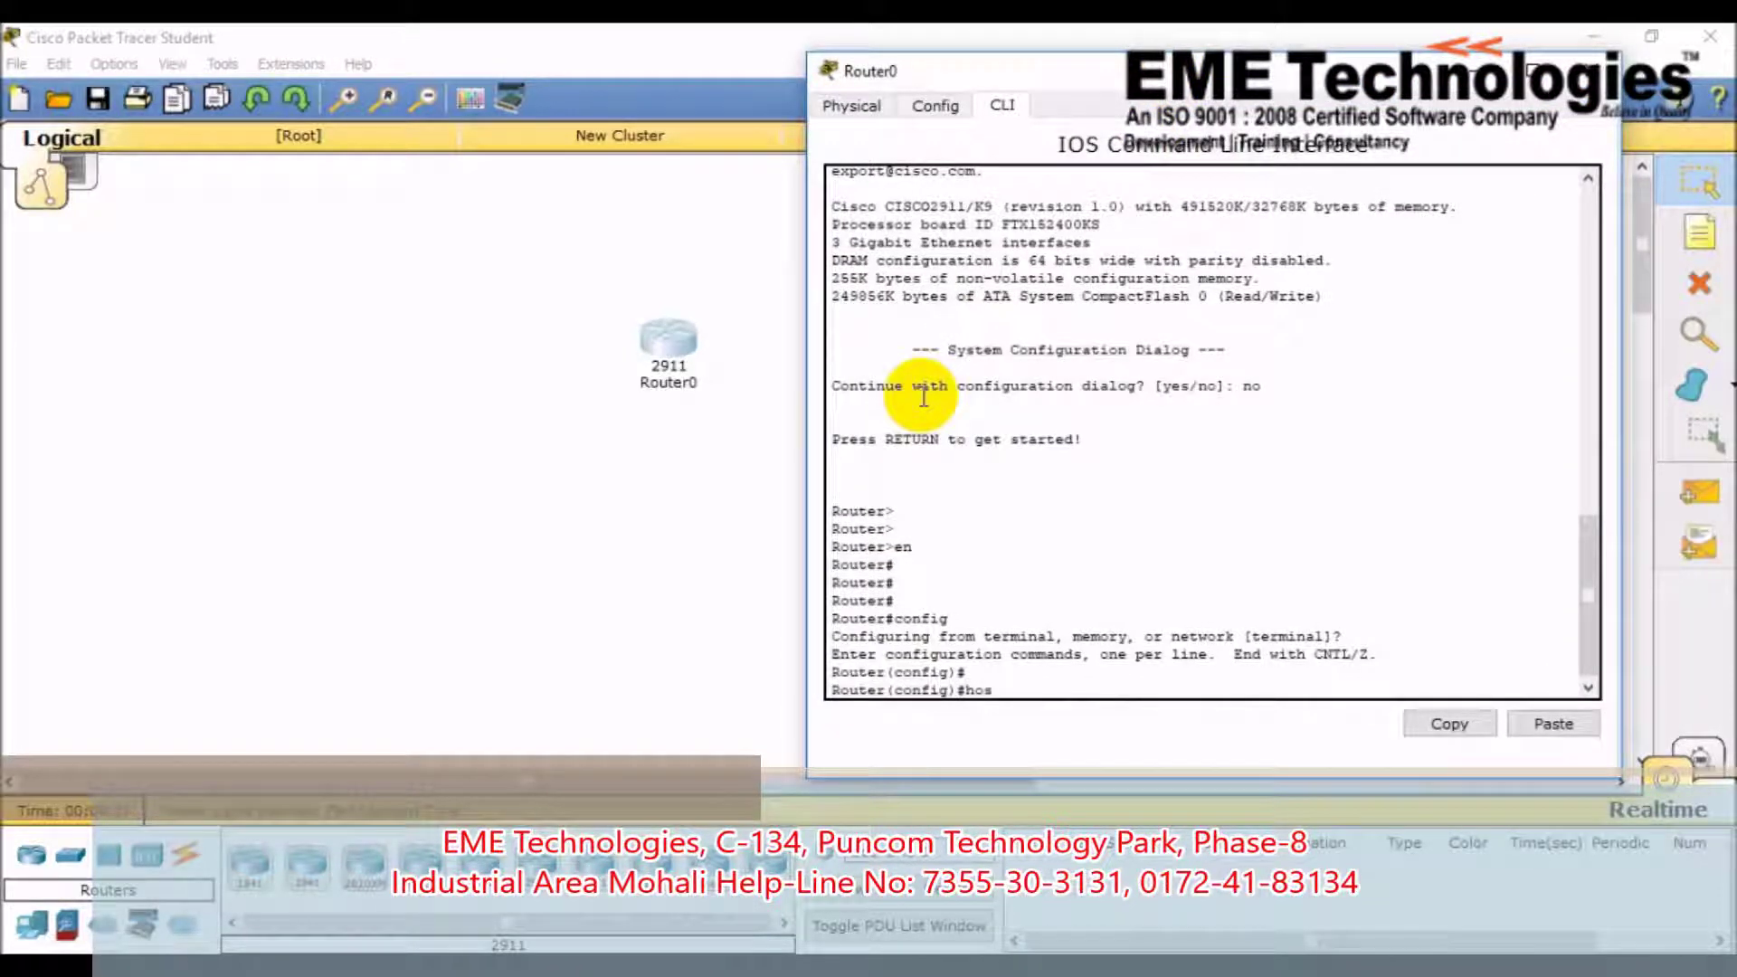
{"action": "type", "text": "t"}
{"action": "key", "text": "Tab"}
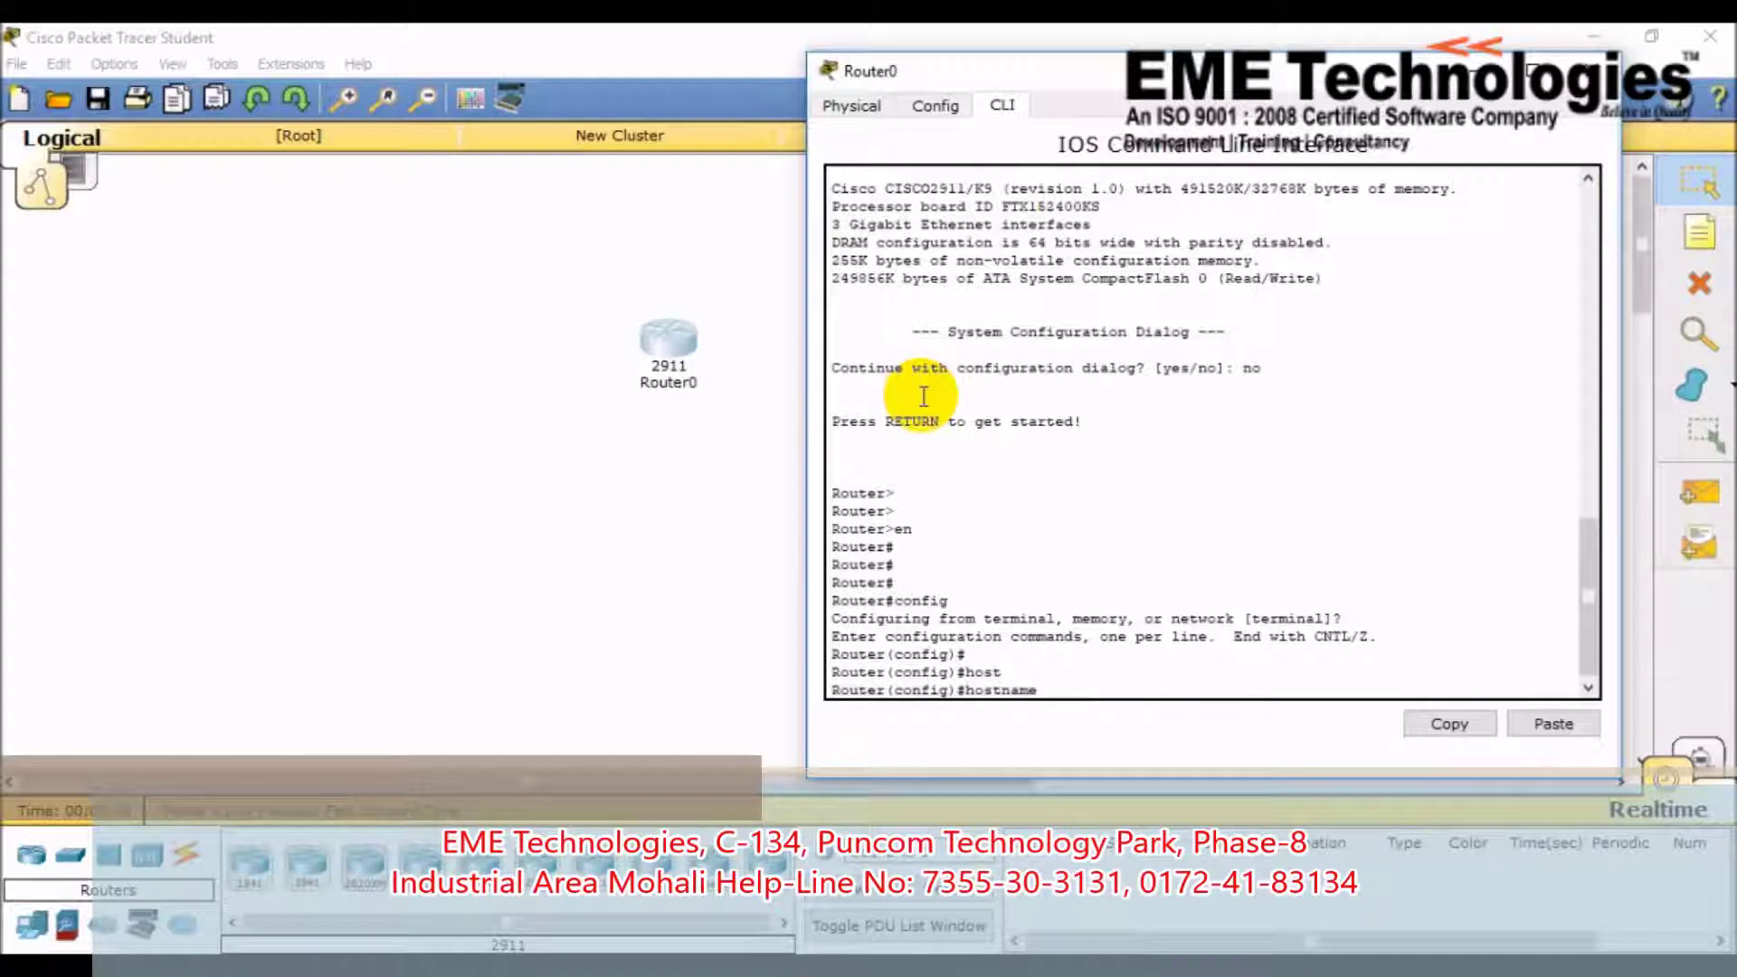
{"action": "type", "text": "EME"}
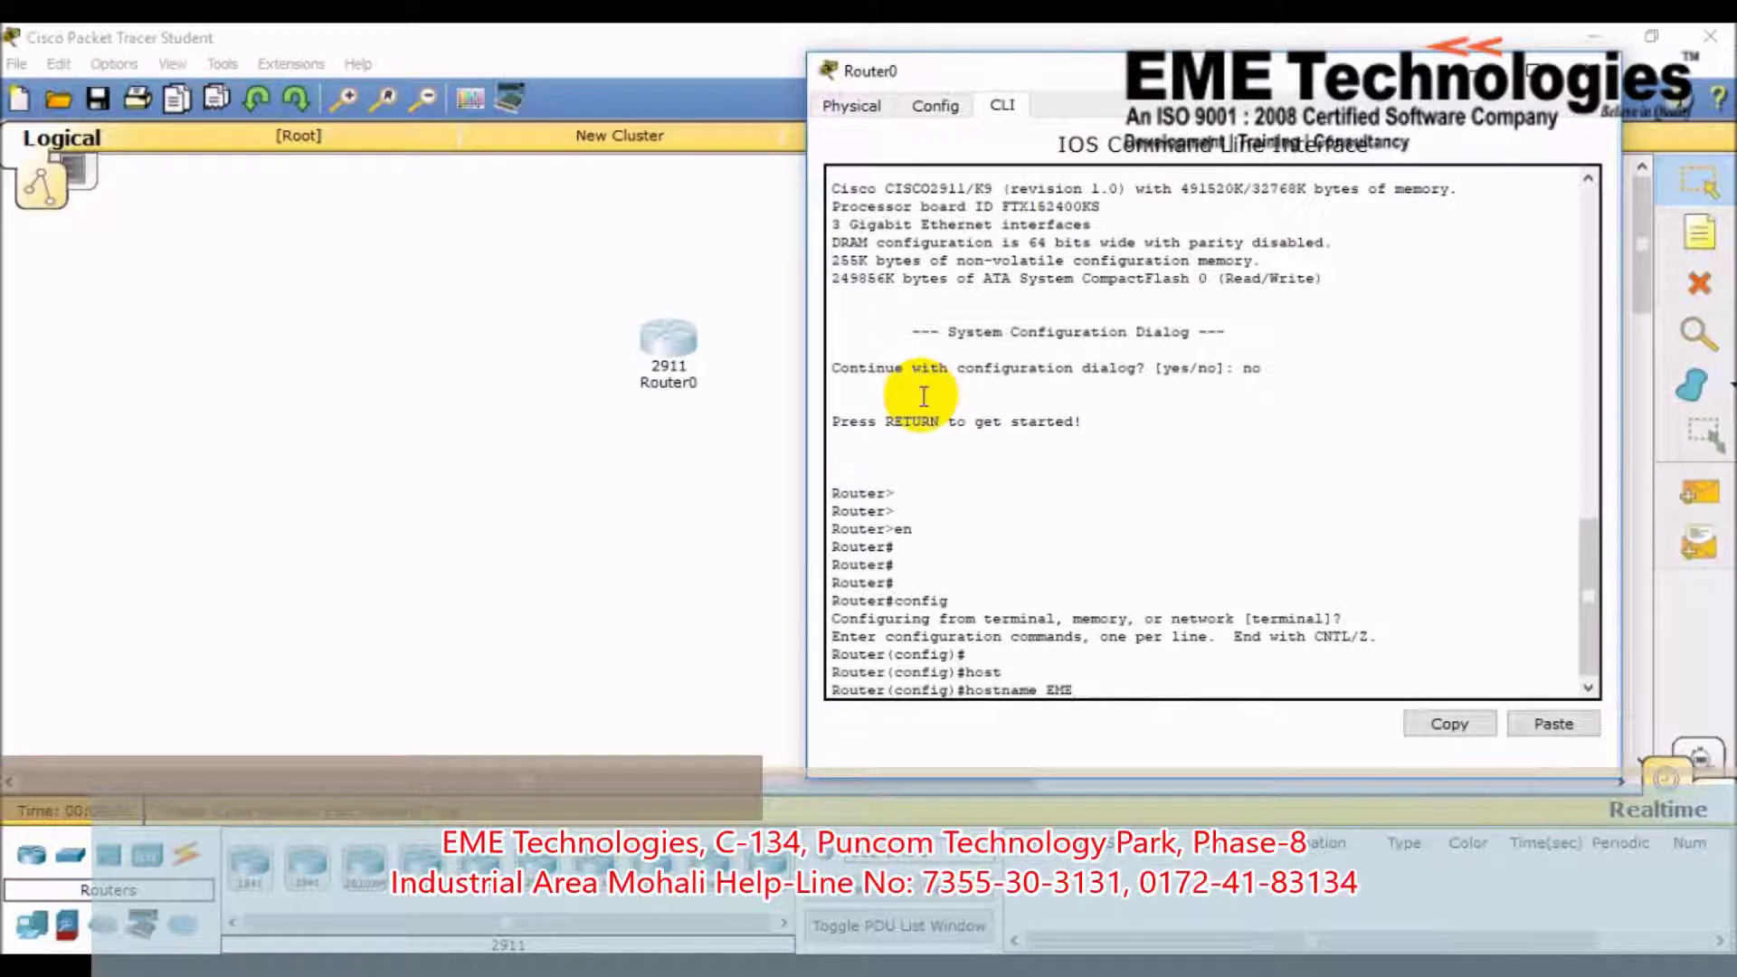
{"action": "key", "text": "Return"}
{"action": "key", "text": "Return"}
{"action": "key", "text": "Return"}
{"action": "key", "text": "Return"}
{"action": "key", "text": "Return"}
{"action": "key", "text": "Return"}
{"action": "key", "text": "Return"}
{"action": "key", "text": "Return"}
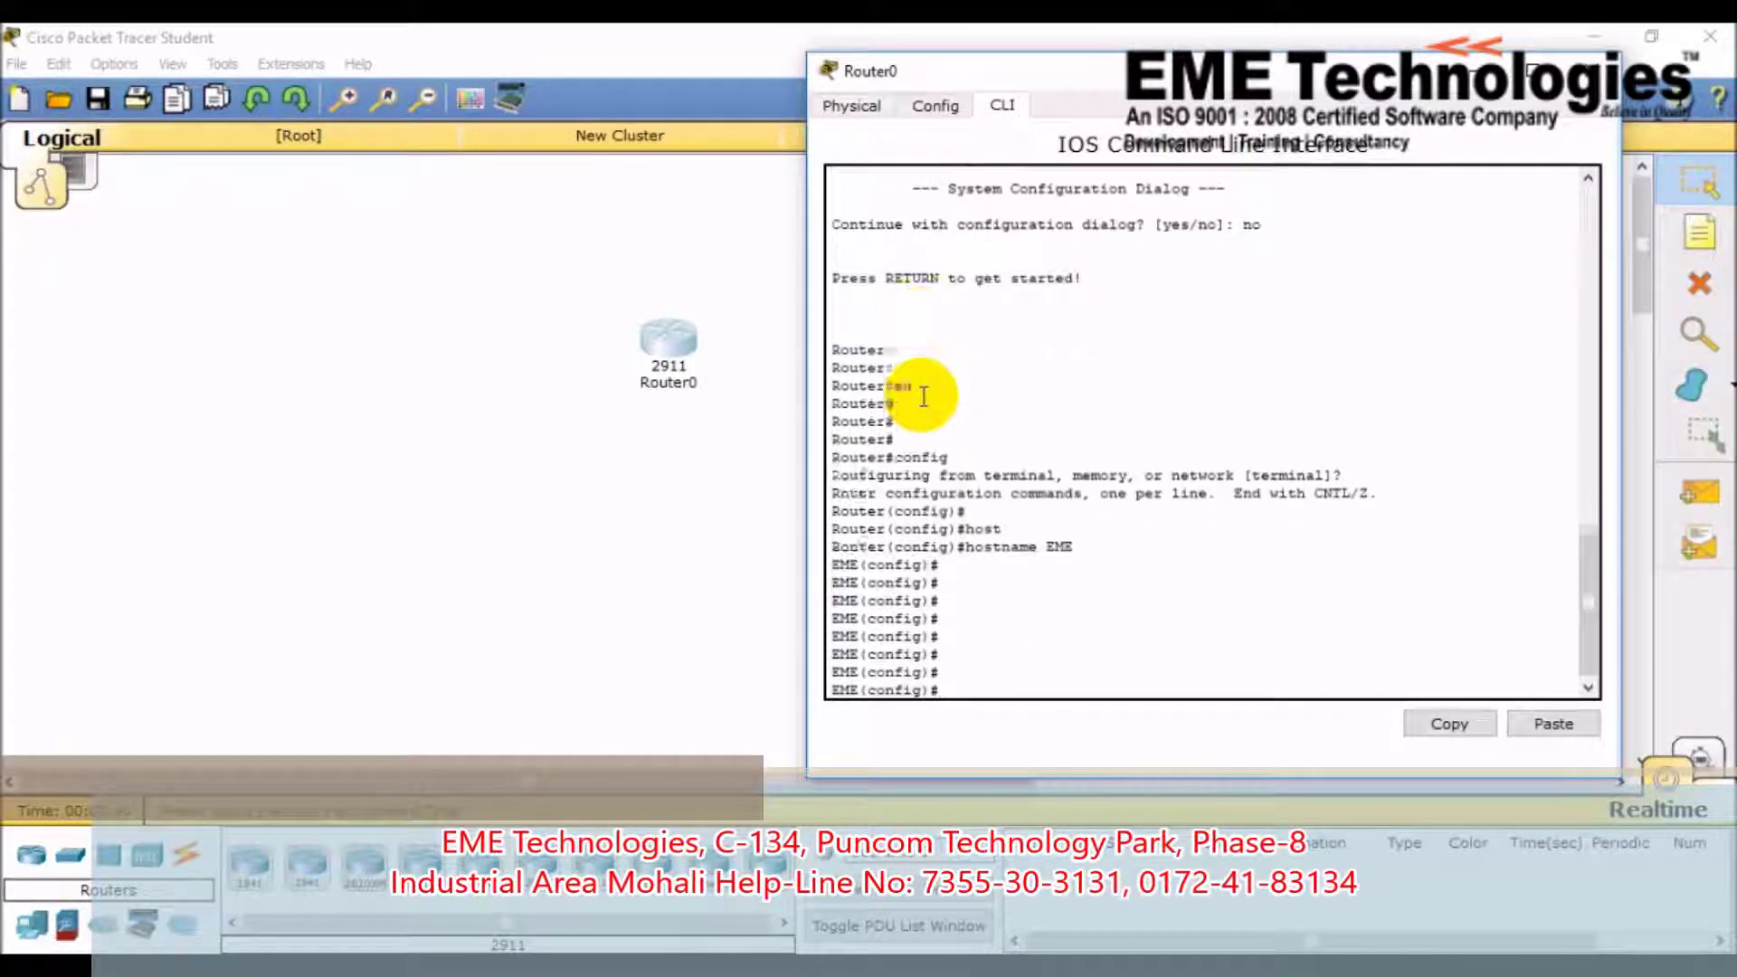
{"action": "key", "text": "Return"}
{"action": "key", "text": "Return"}
{"action": "key", "text": "Return"}
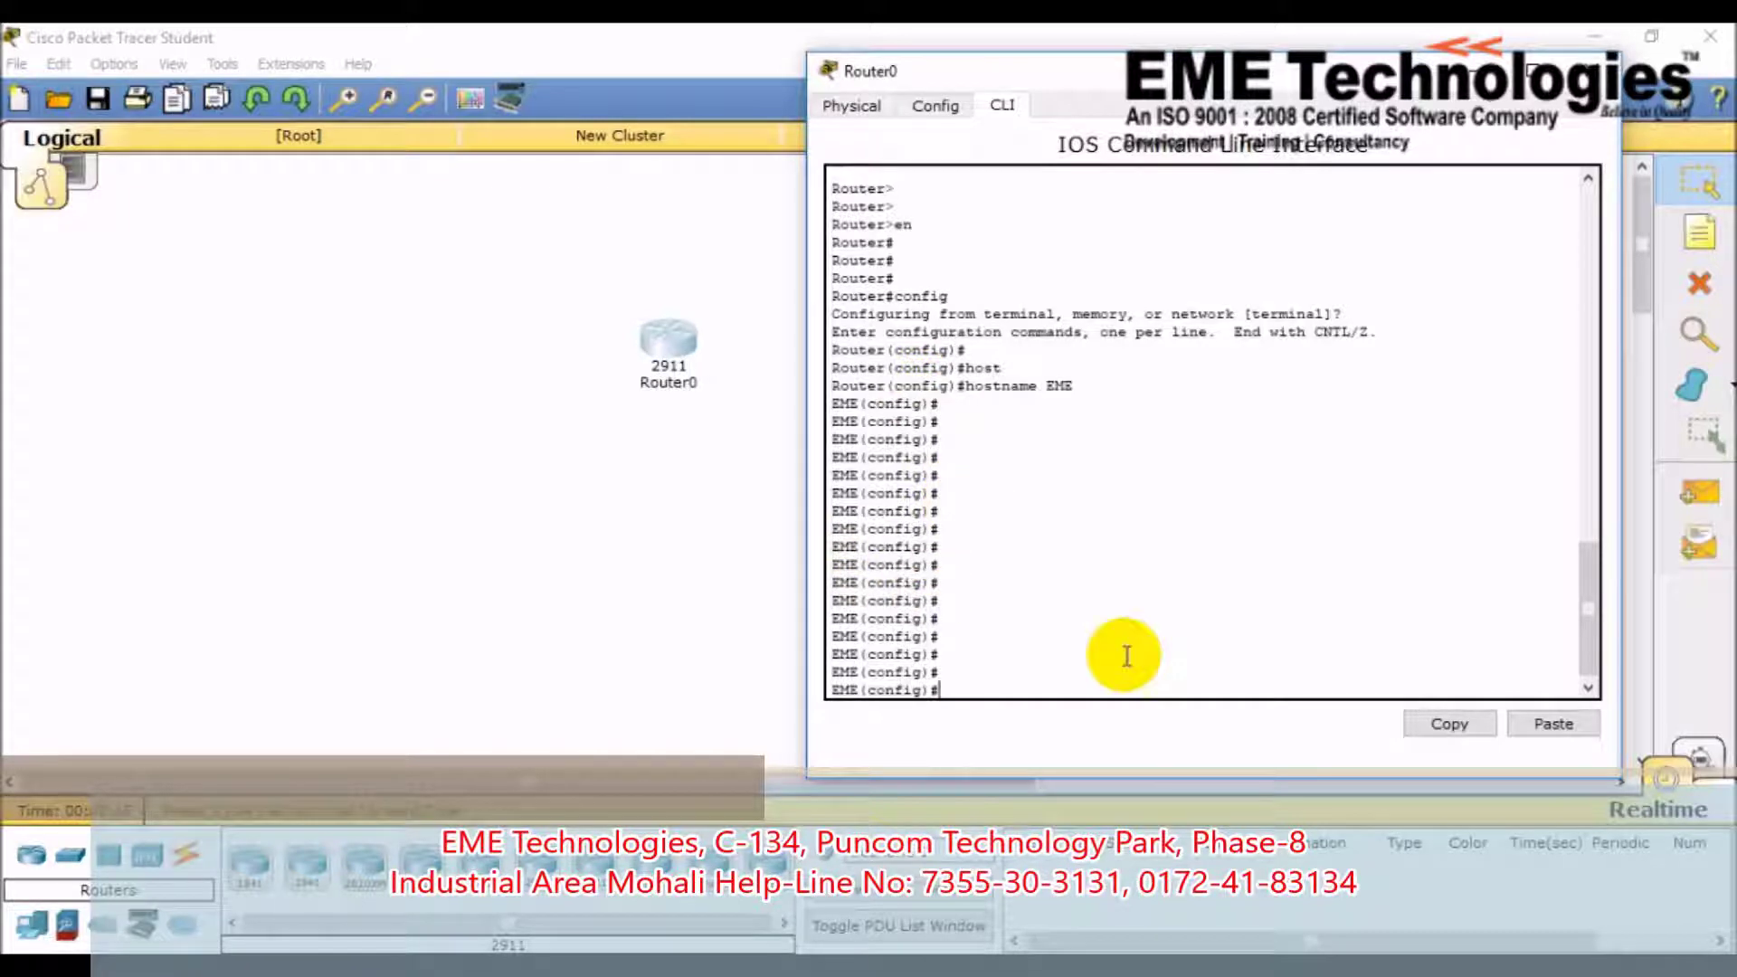
{"action": "mouse_move", "coordinate": [1225, 69]}
{"action": "left_mouse_down"}
{"action": "mouse_move", "coordinate": [980, 187]}
{"action": "mouse_move", "coordinate": [1229, 119]}
{"action": "left_mouse_up"}
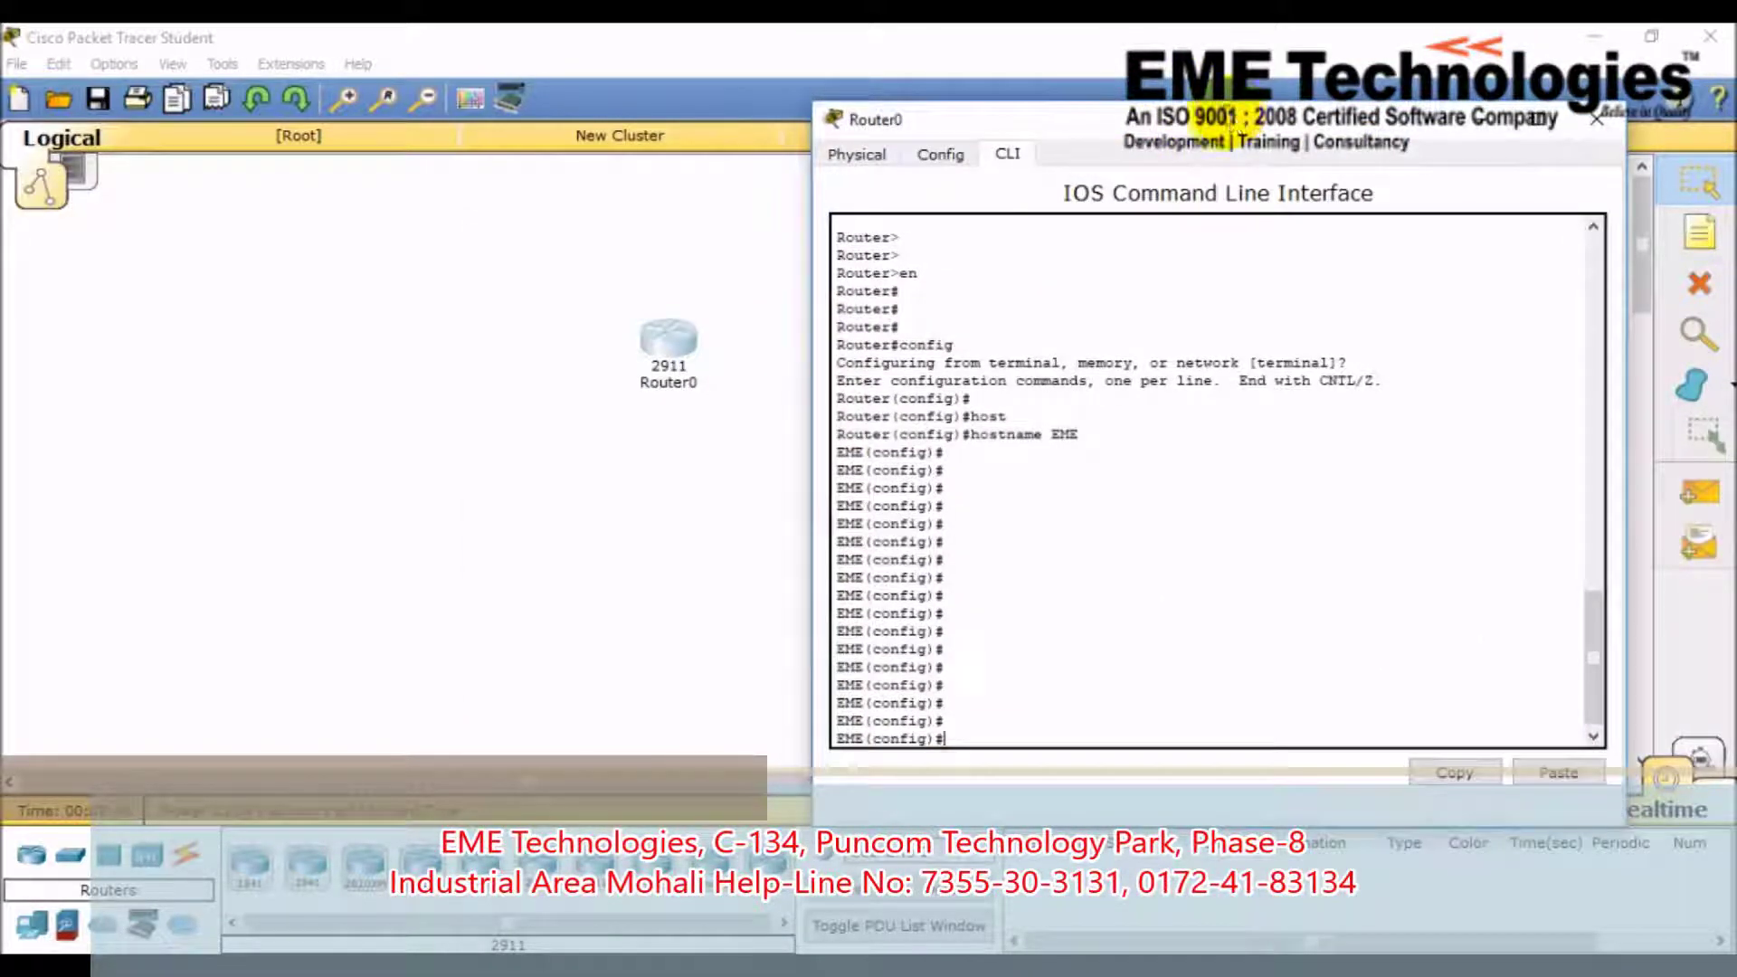
{"action": "type", "text": "en"}
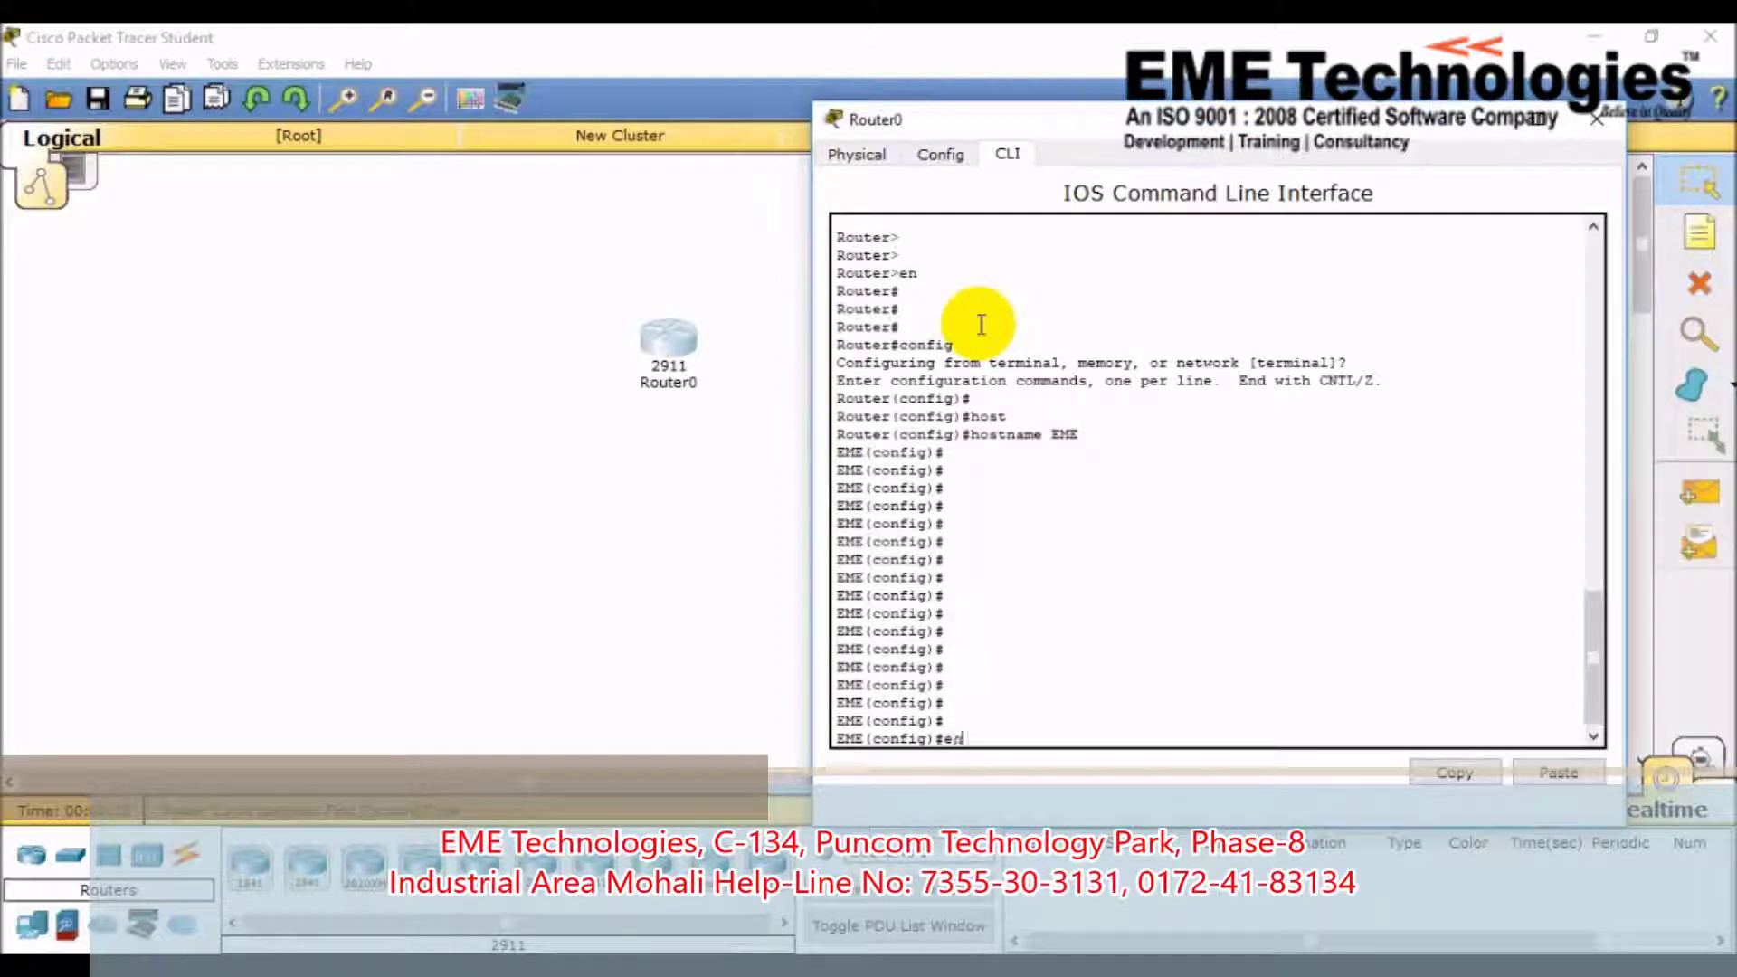
{"action": "type", "text": "a"}
{"action": "key", "text": "Tab"}
{"action": "type", "text": "p"}
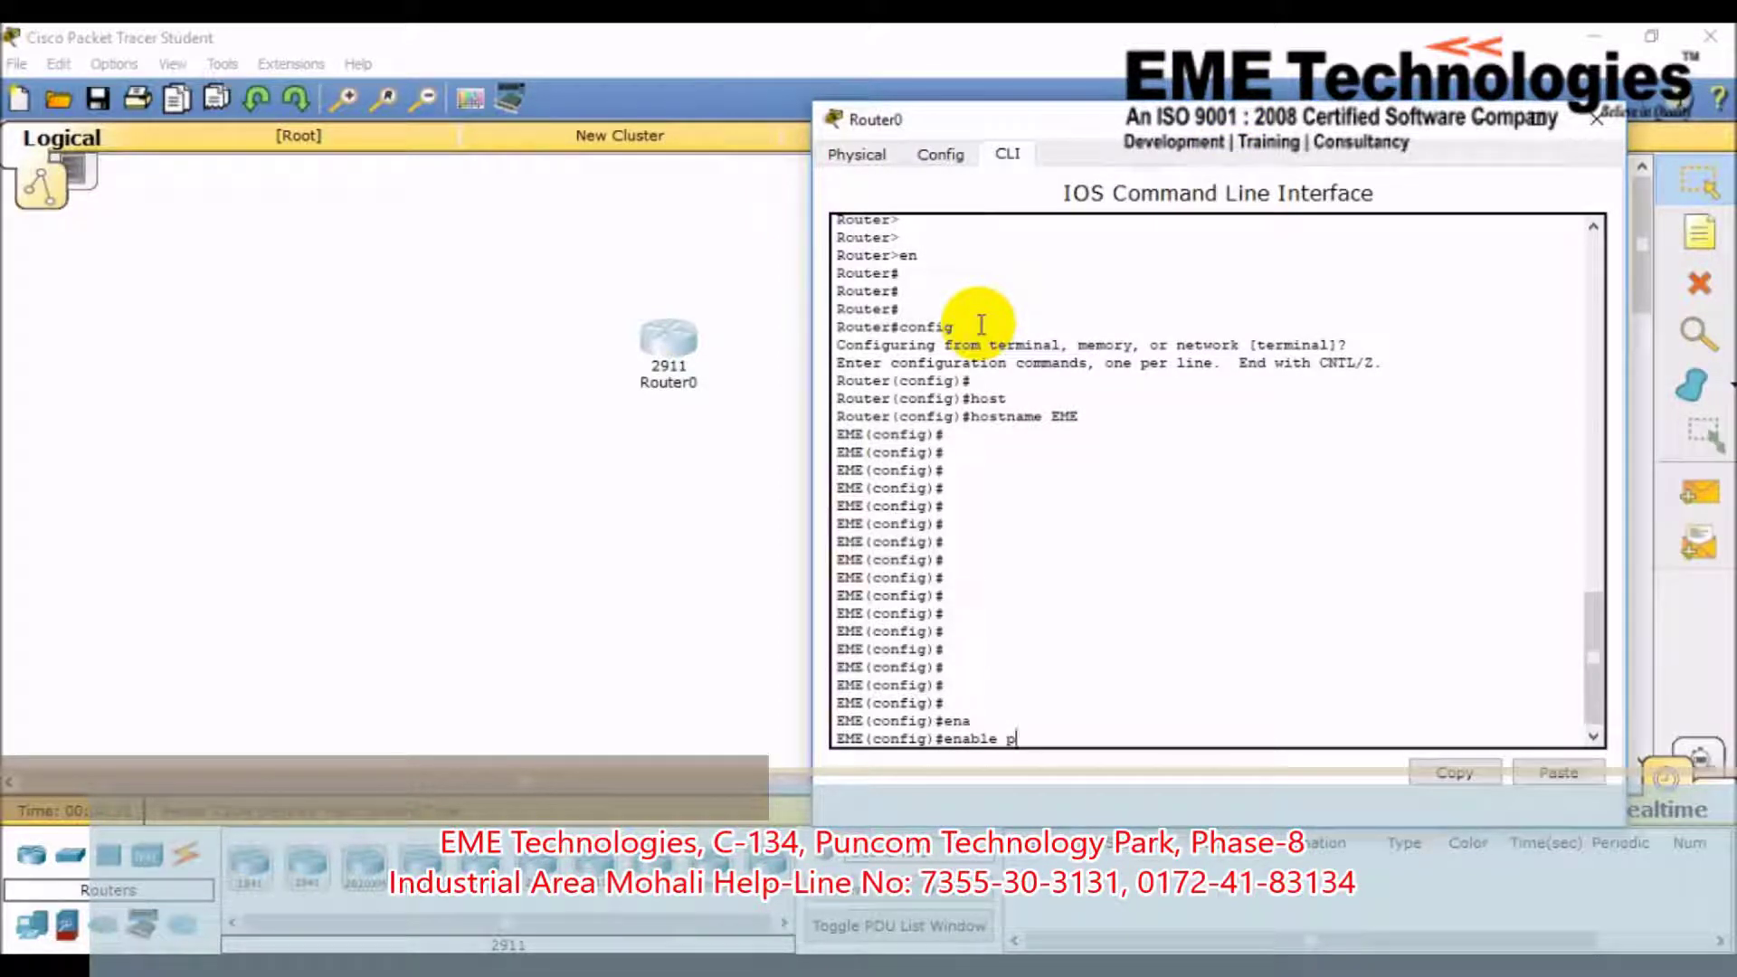
{"action": "type", "text": "a"}
{"action": "key", "text": "Tab"}
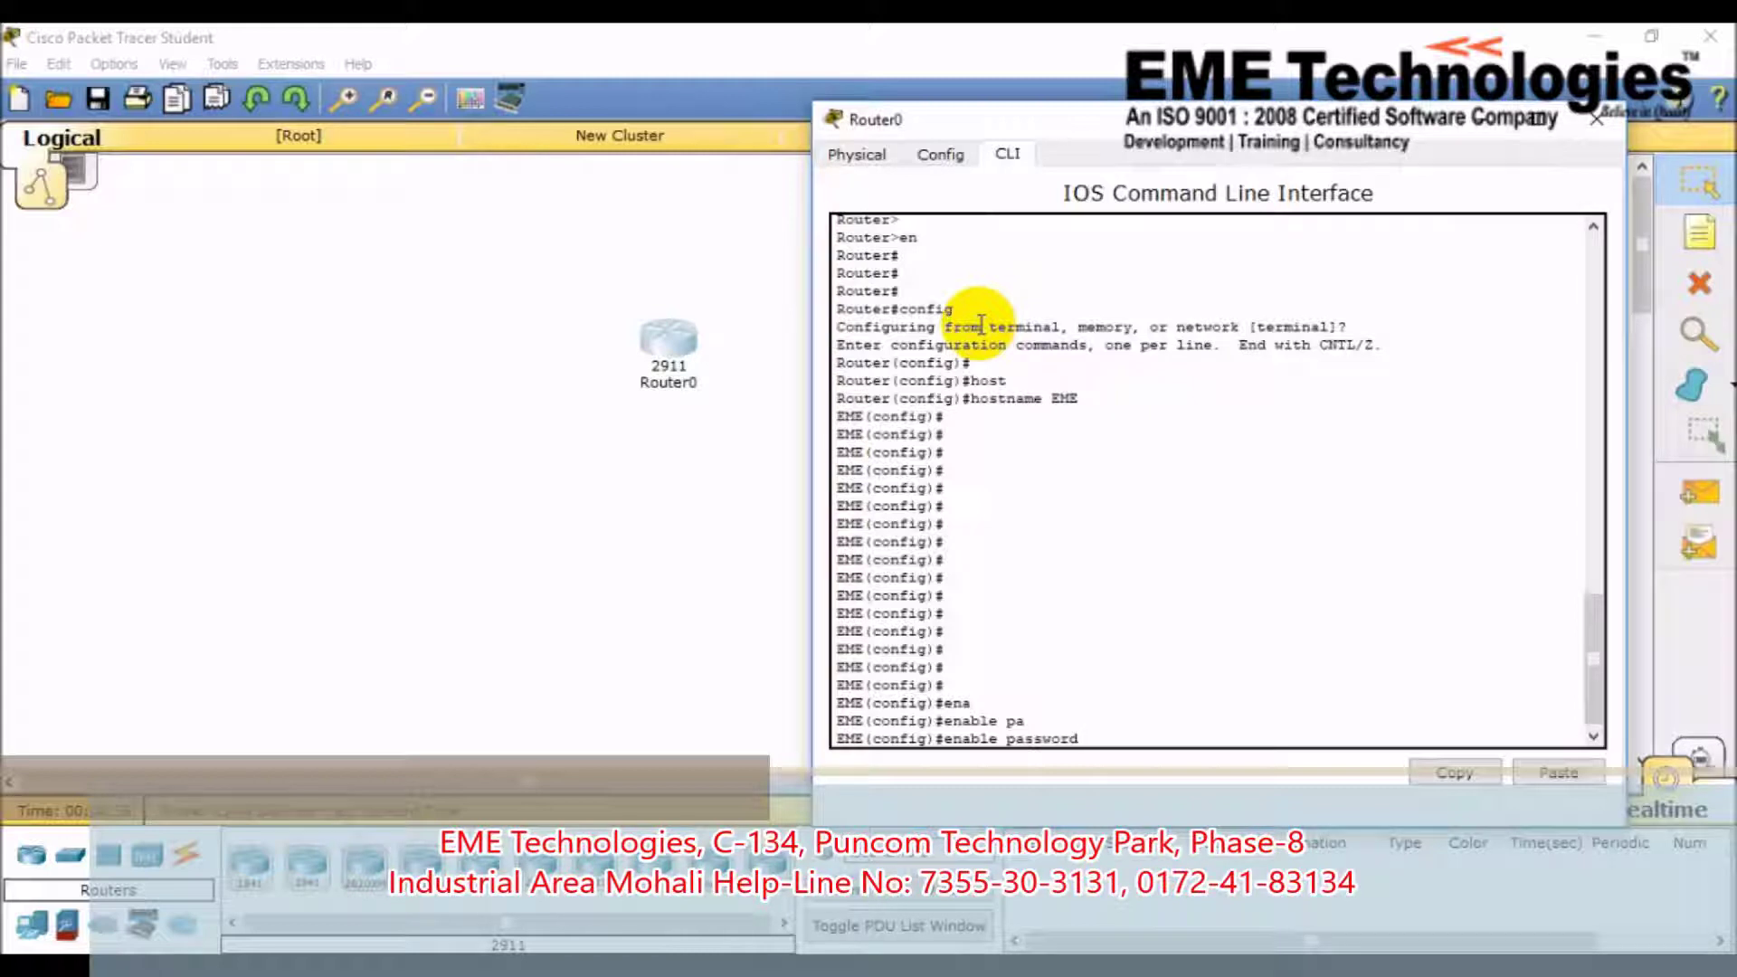
{"action": "type", "text": "e"}
{"action": "key", "text": "Return"}
{"action": "key", "text": "Return"}
{"action": "key", "text": "Return"}
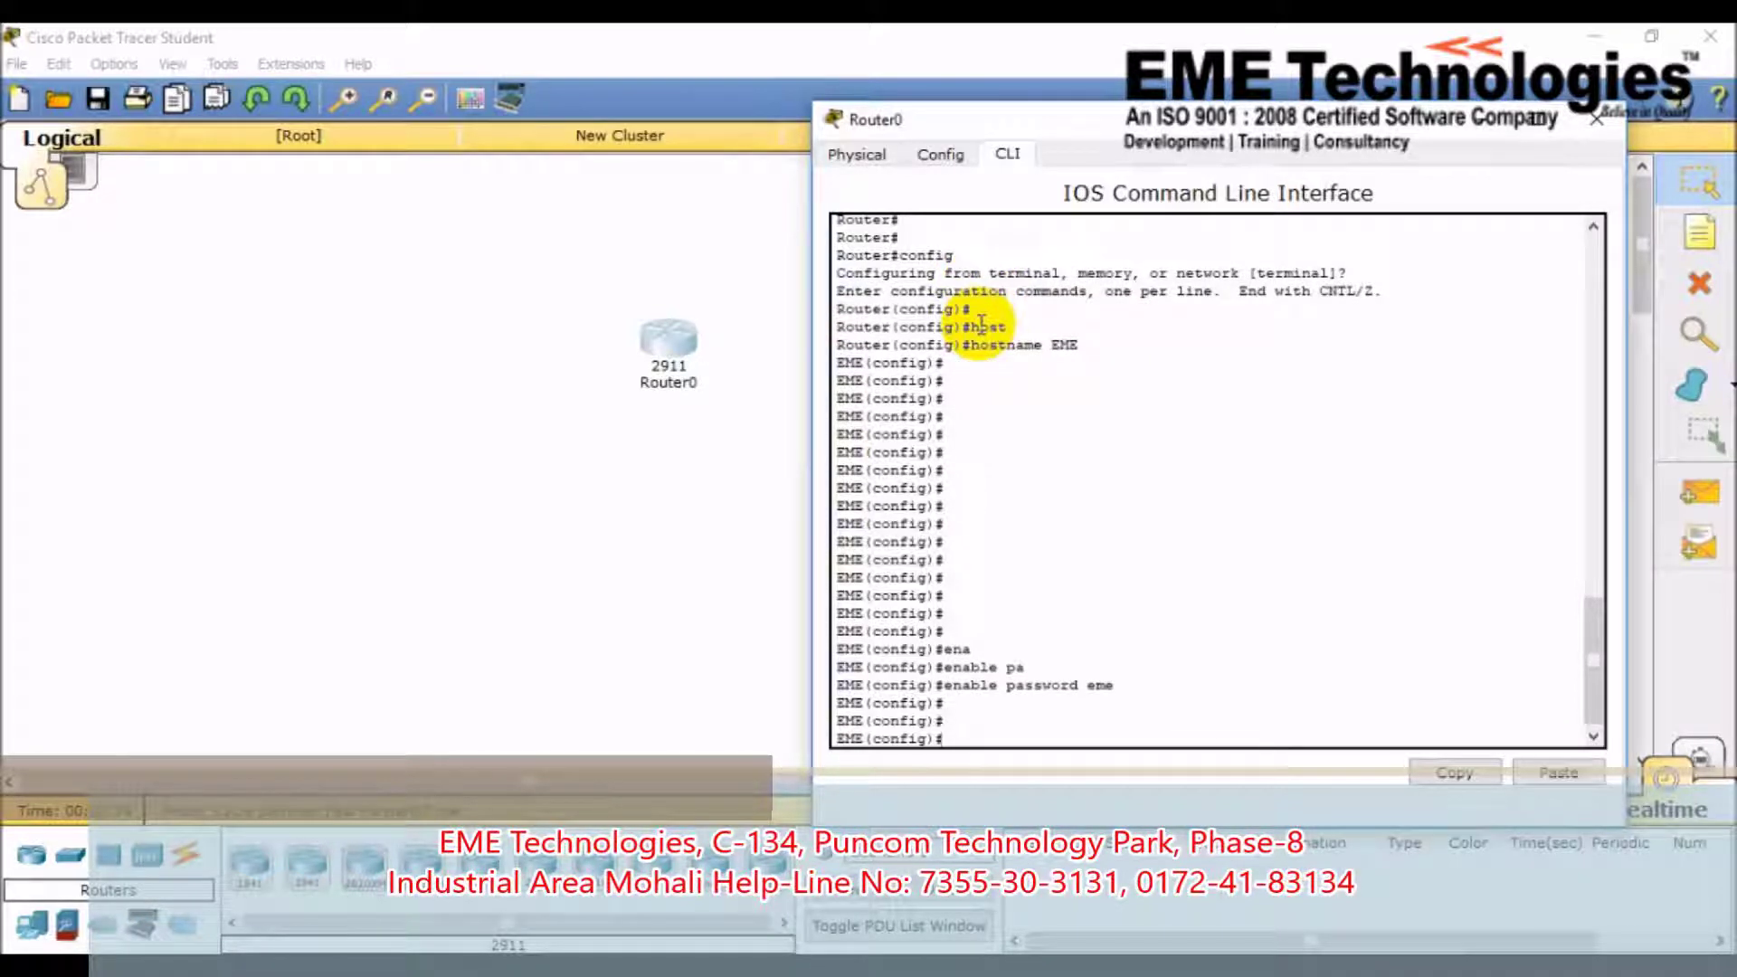
{"action": "type", "text": "exi"}
{"action": "key", "text": "Return"}
{"action": "key", "text": "Return"}
{"action": "key", "text": "Return"}
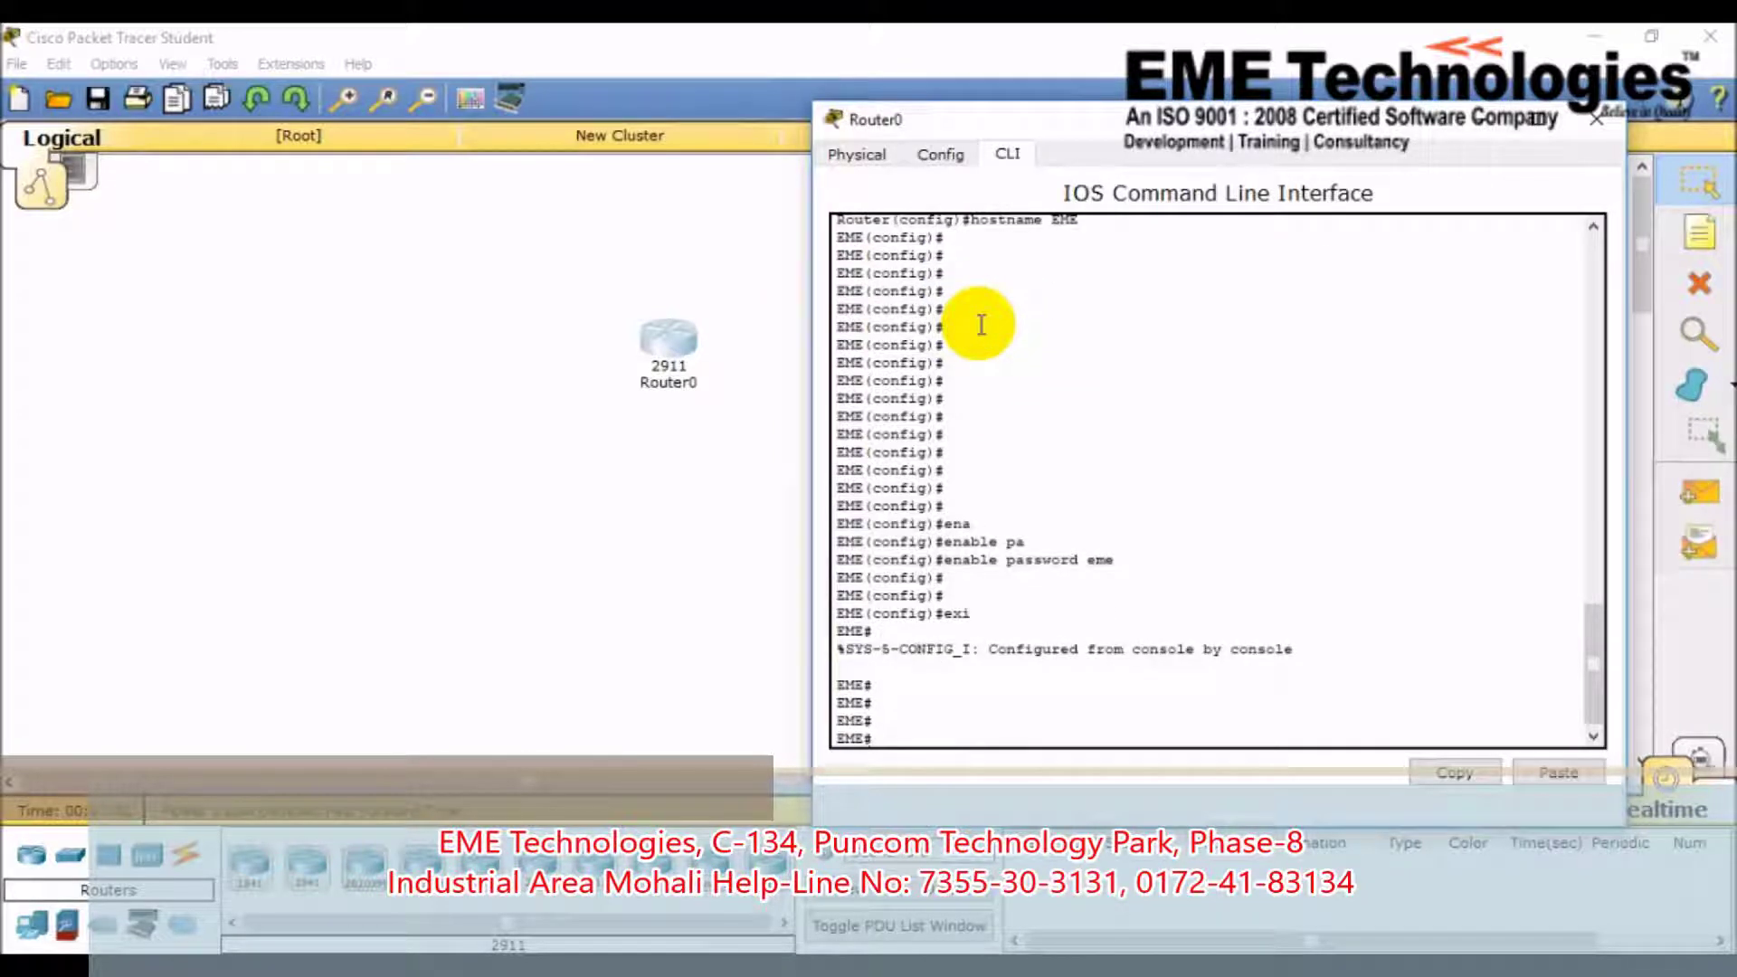
{"action": "type", "text": "exit"}
{"action": "key", "text": "Return"}
{"action": "key", "text": "Return"}
{"action": "key", "text": "Return"}
{"action": "key", "text": "Return"}
{"action": "key", "text": "Return"}
{"action": "key", "text": "Return"}
{"action": "key", "text": "Return"}
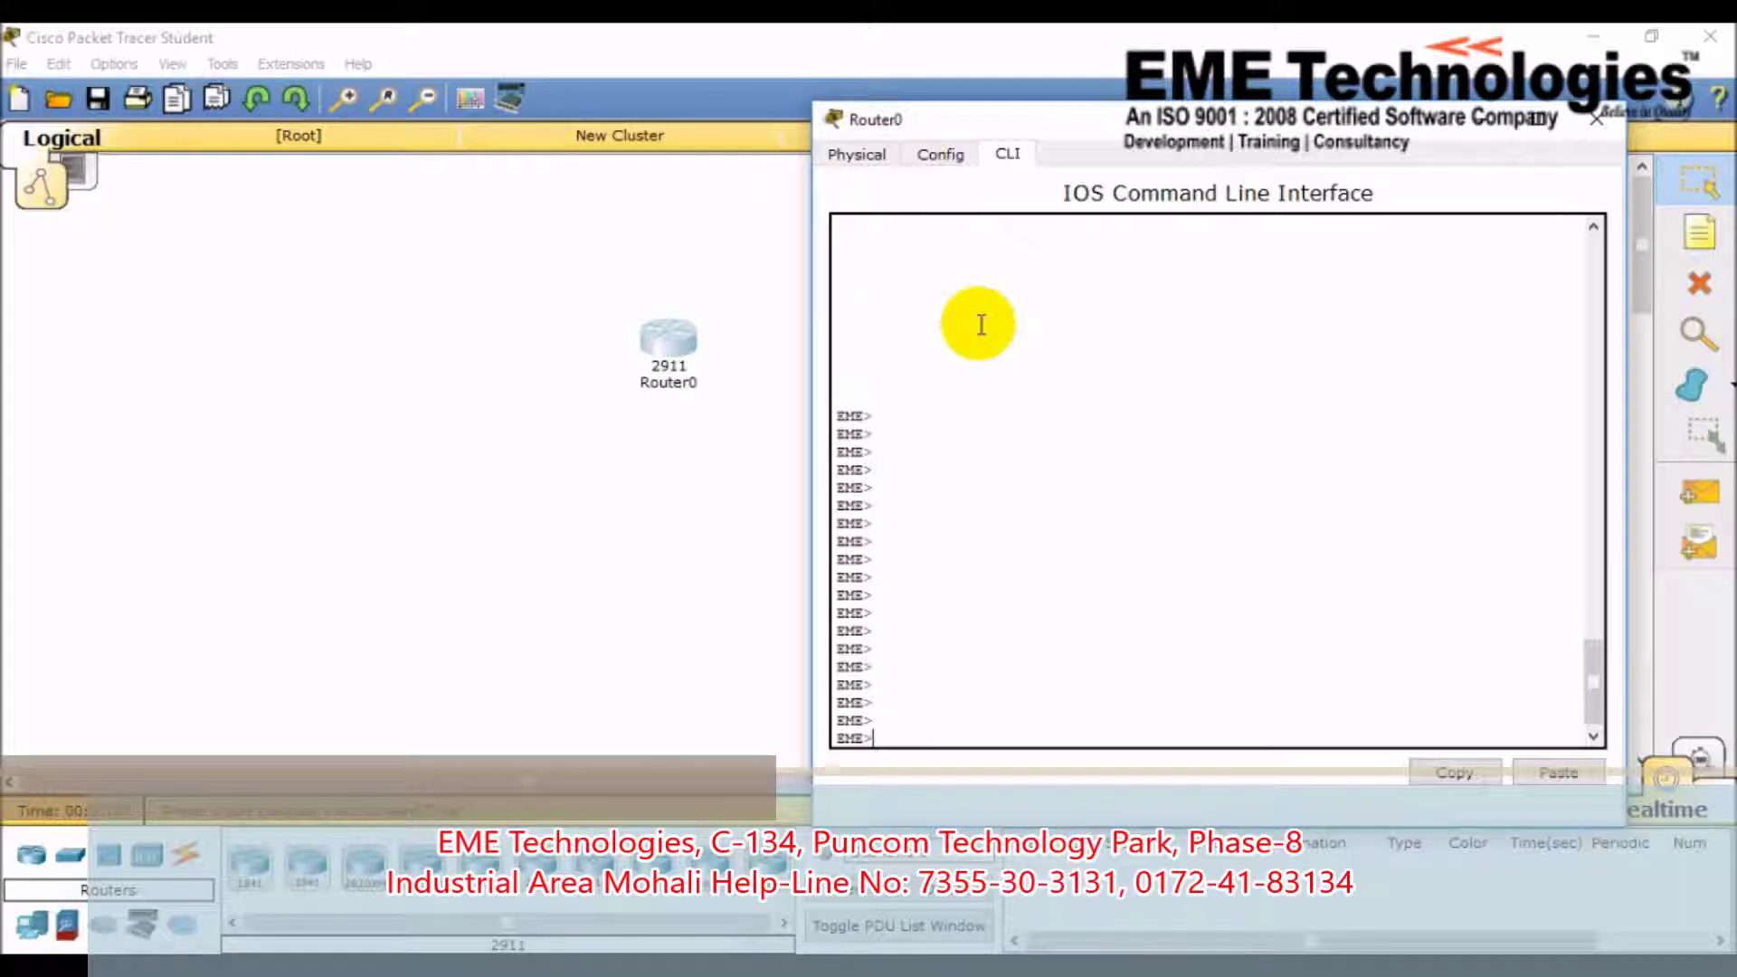
{"action": "type", "text": "en"}
Run 'en' on EME to see the Password: prompt, then return to the workspace.
{"action": "key", "text": "Return"}
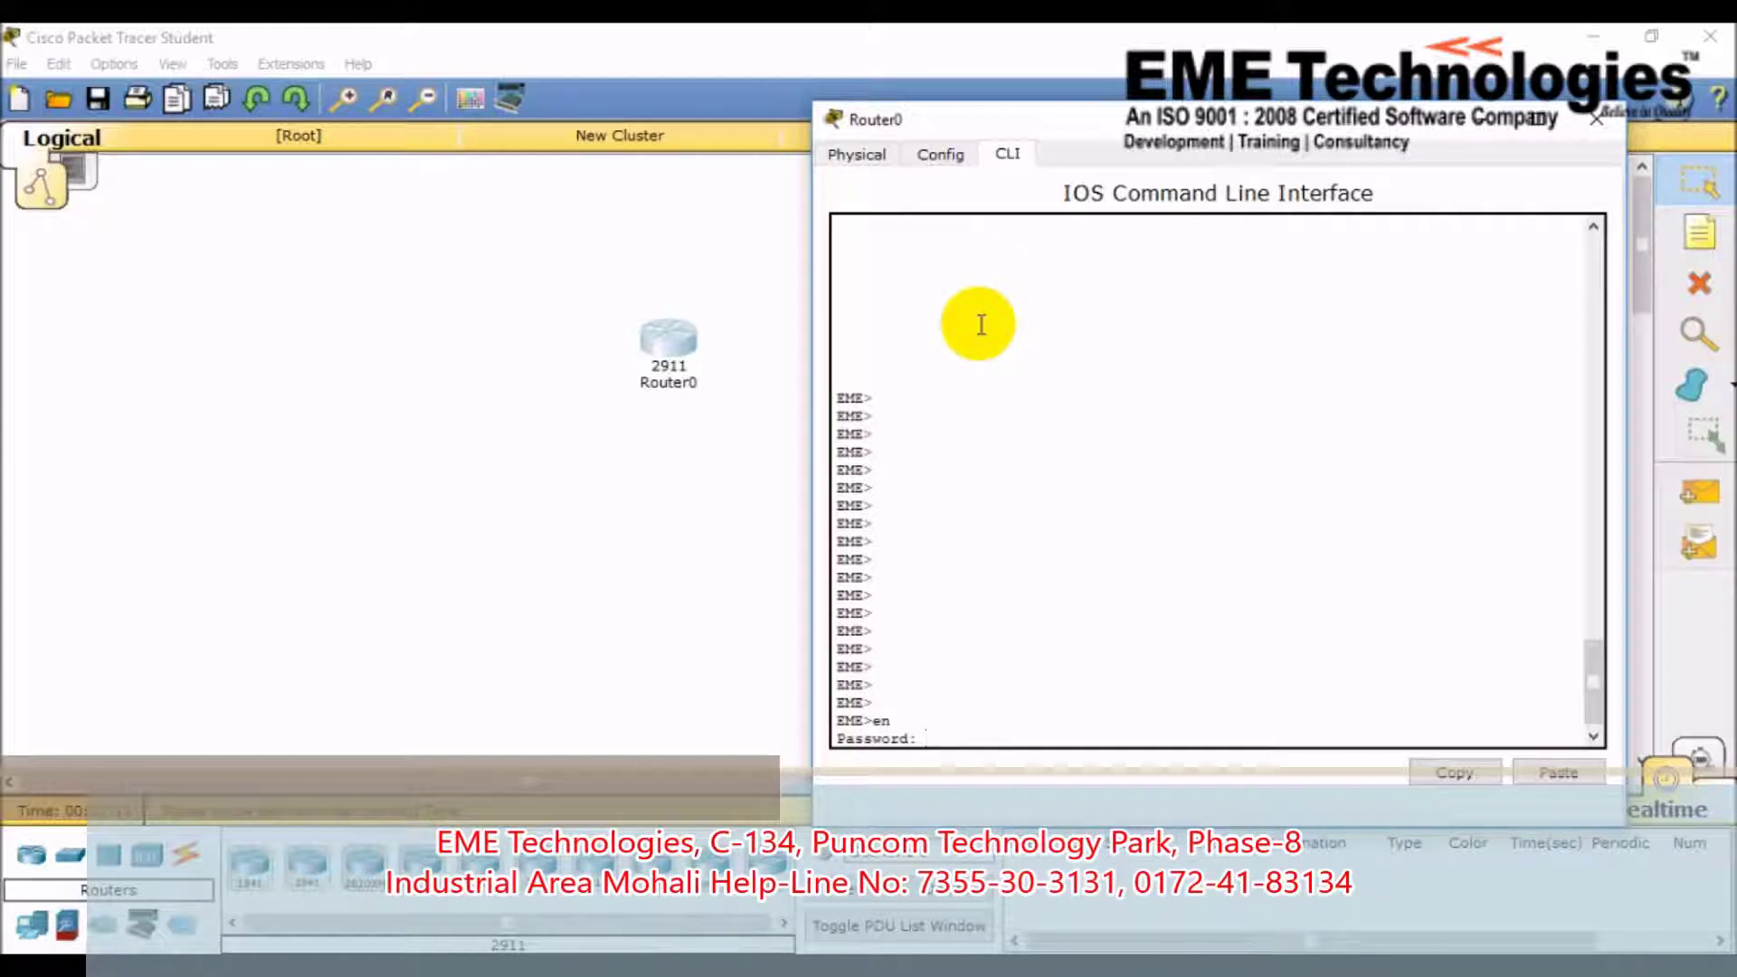
{"action": "left_click_drag", "start_coordinate": [977, 324], "coordinate": [1021, 729]}
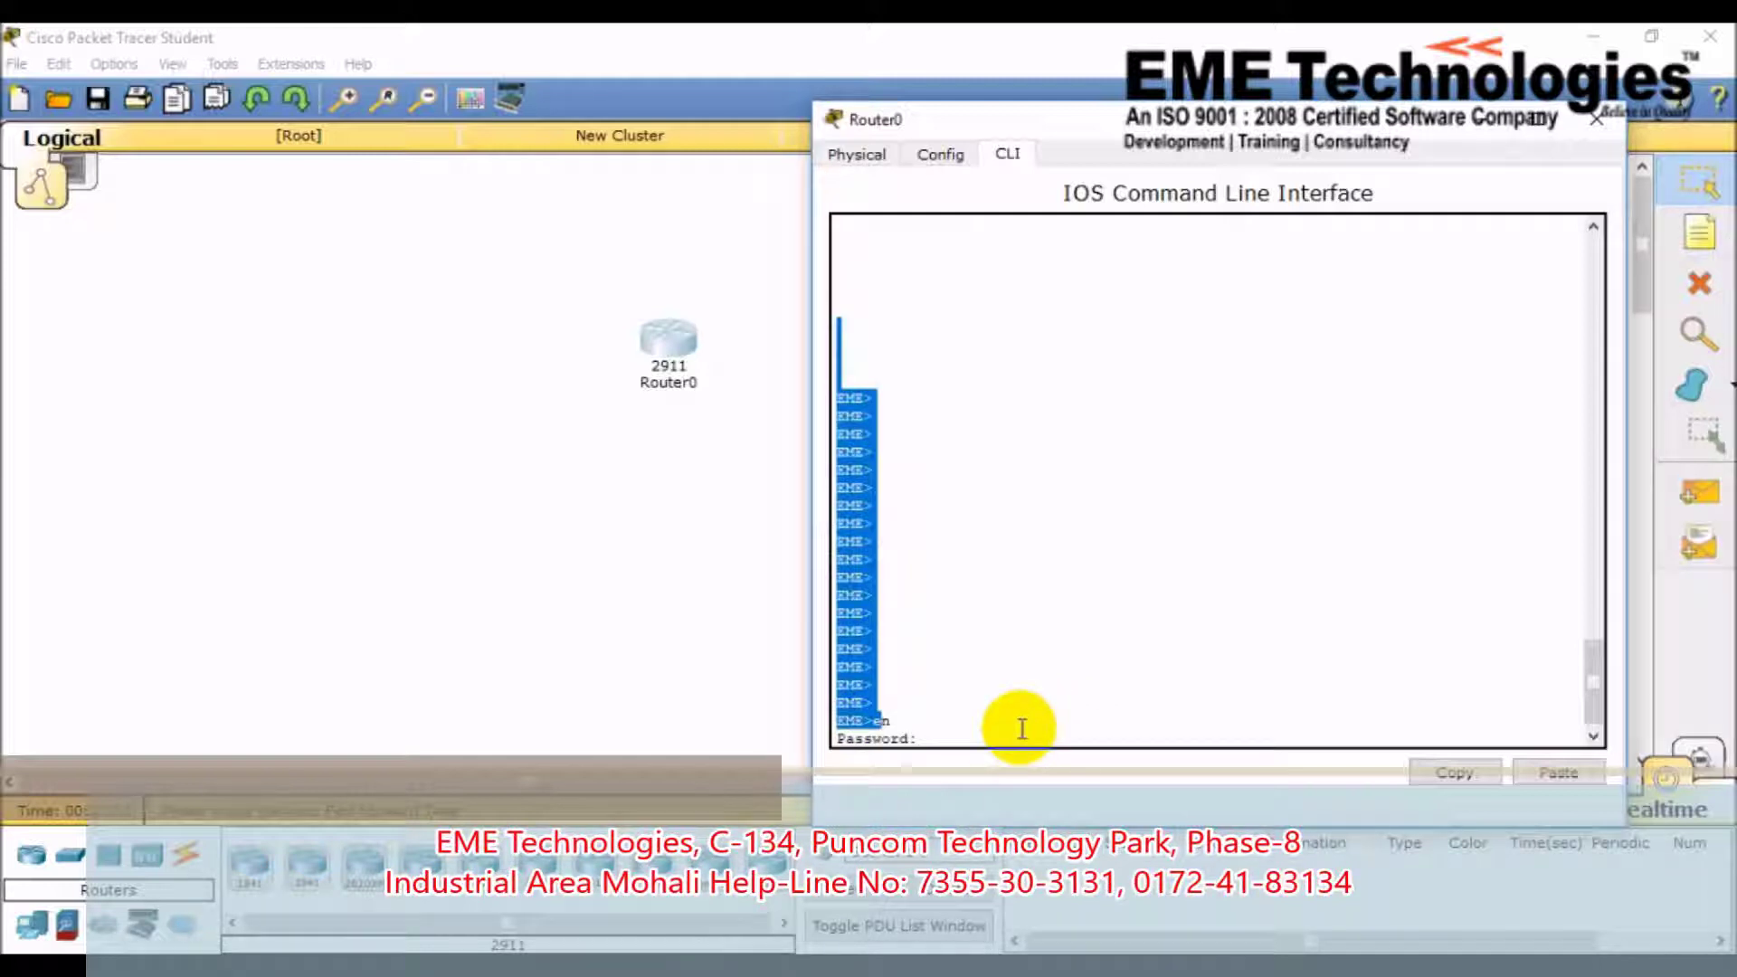
{"action": "left_click", "coordinate": [348, 662]}
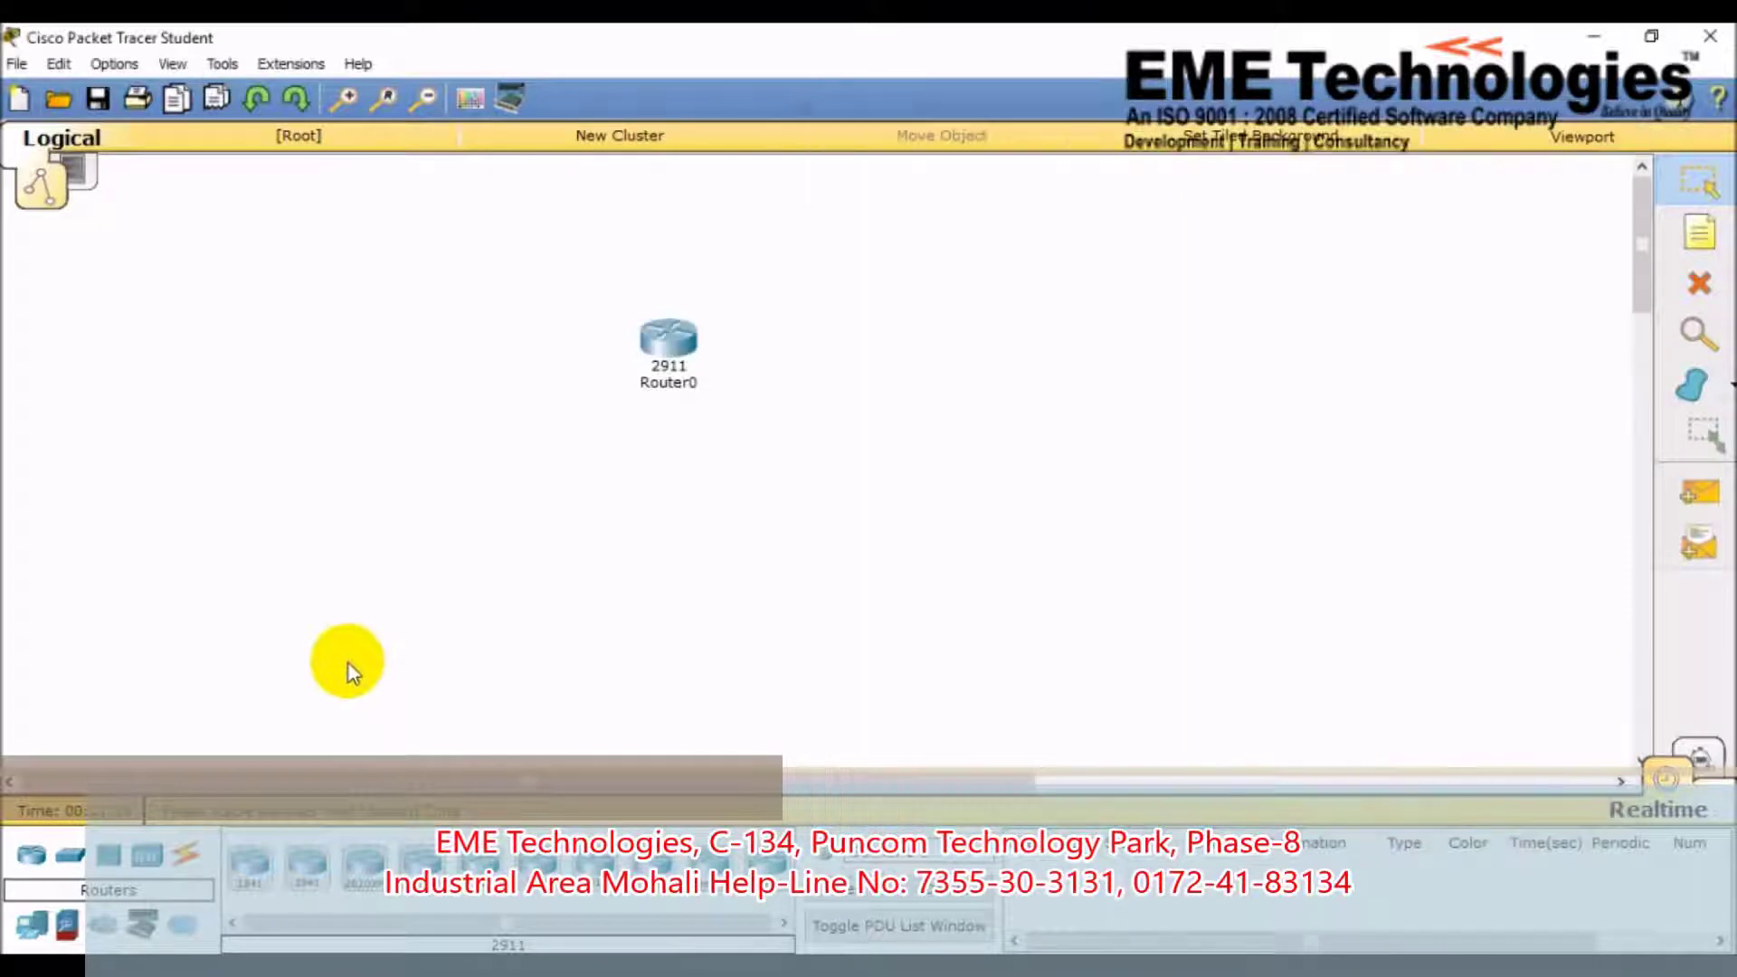
{"action": "left_click", "coordinate": [668, 336]}
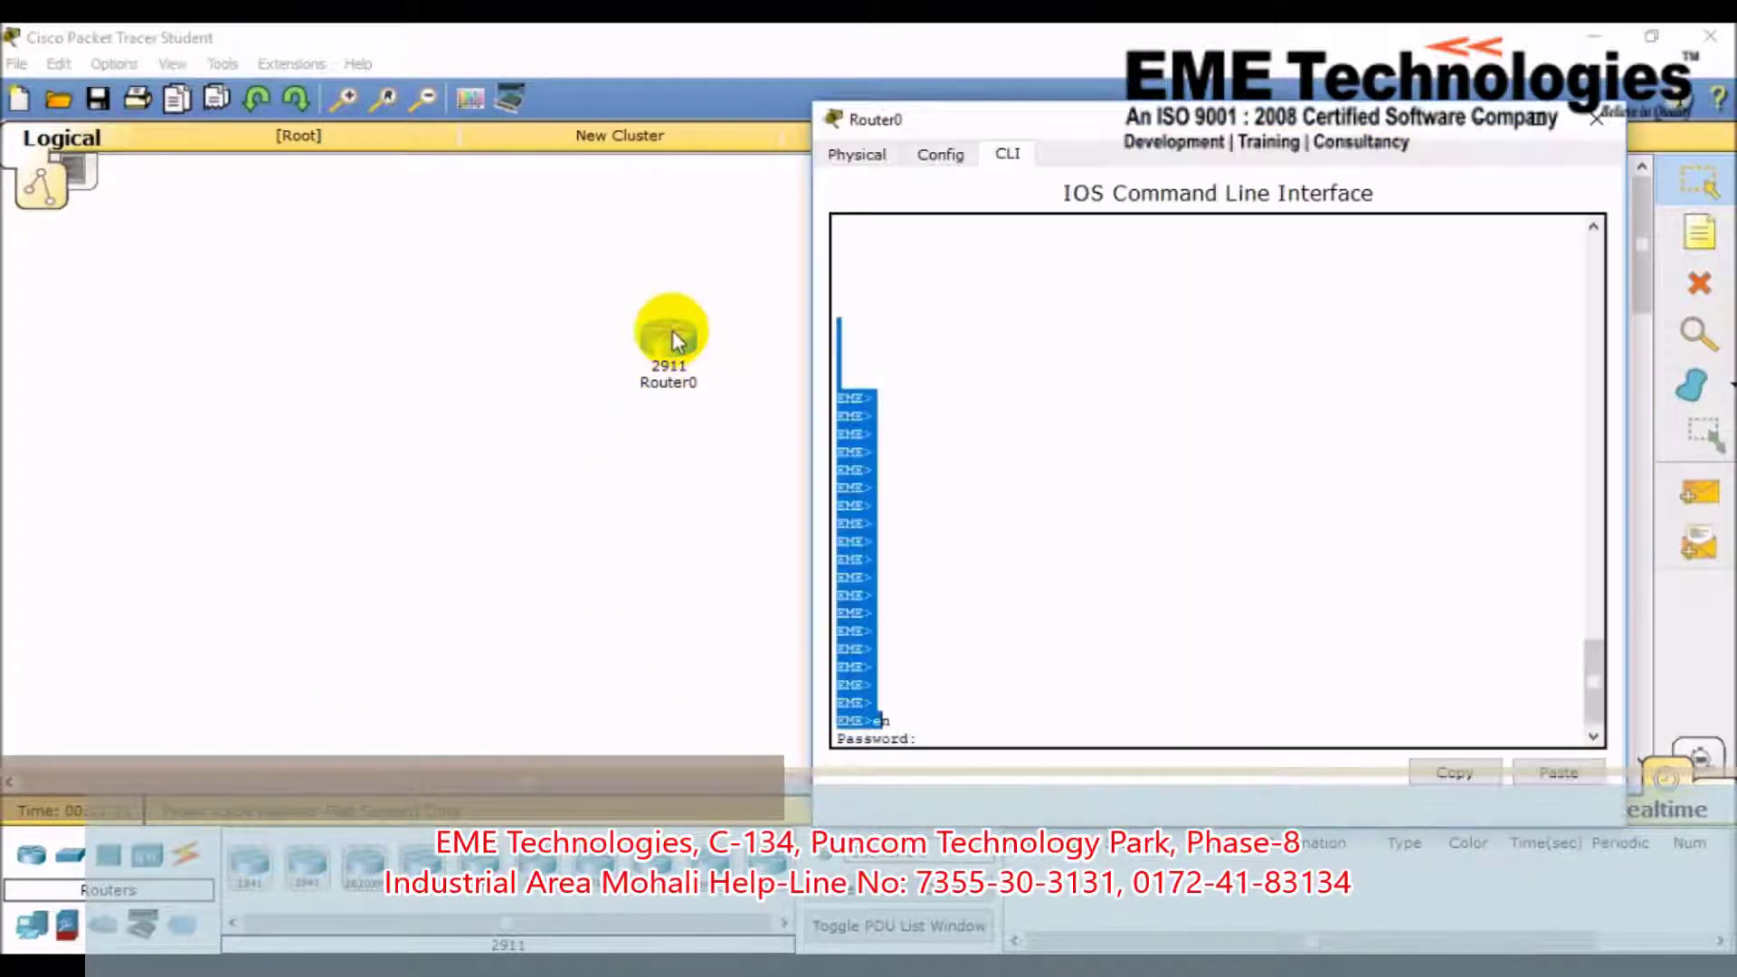
{"action": "left_click", "coordinate": [935, 717]}
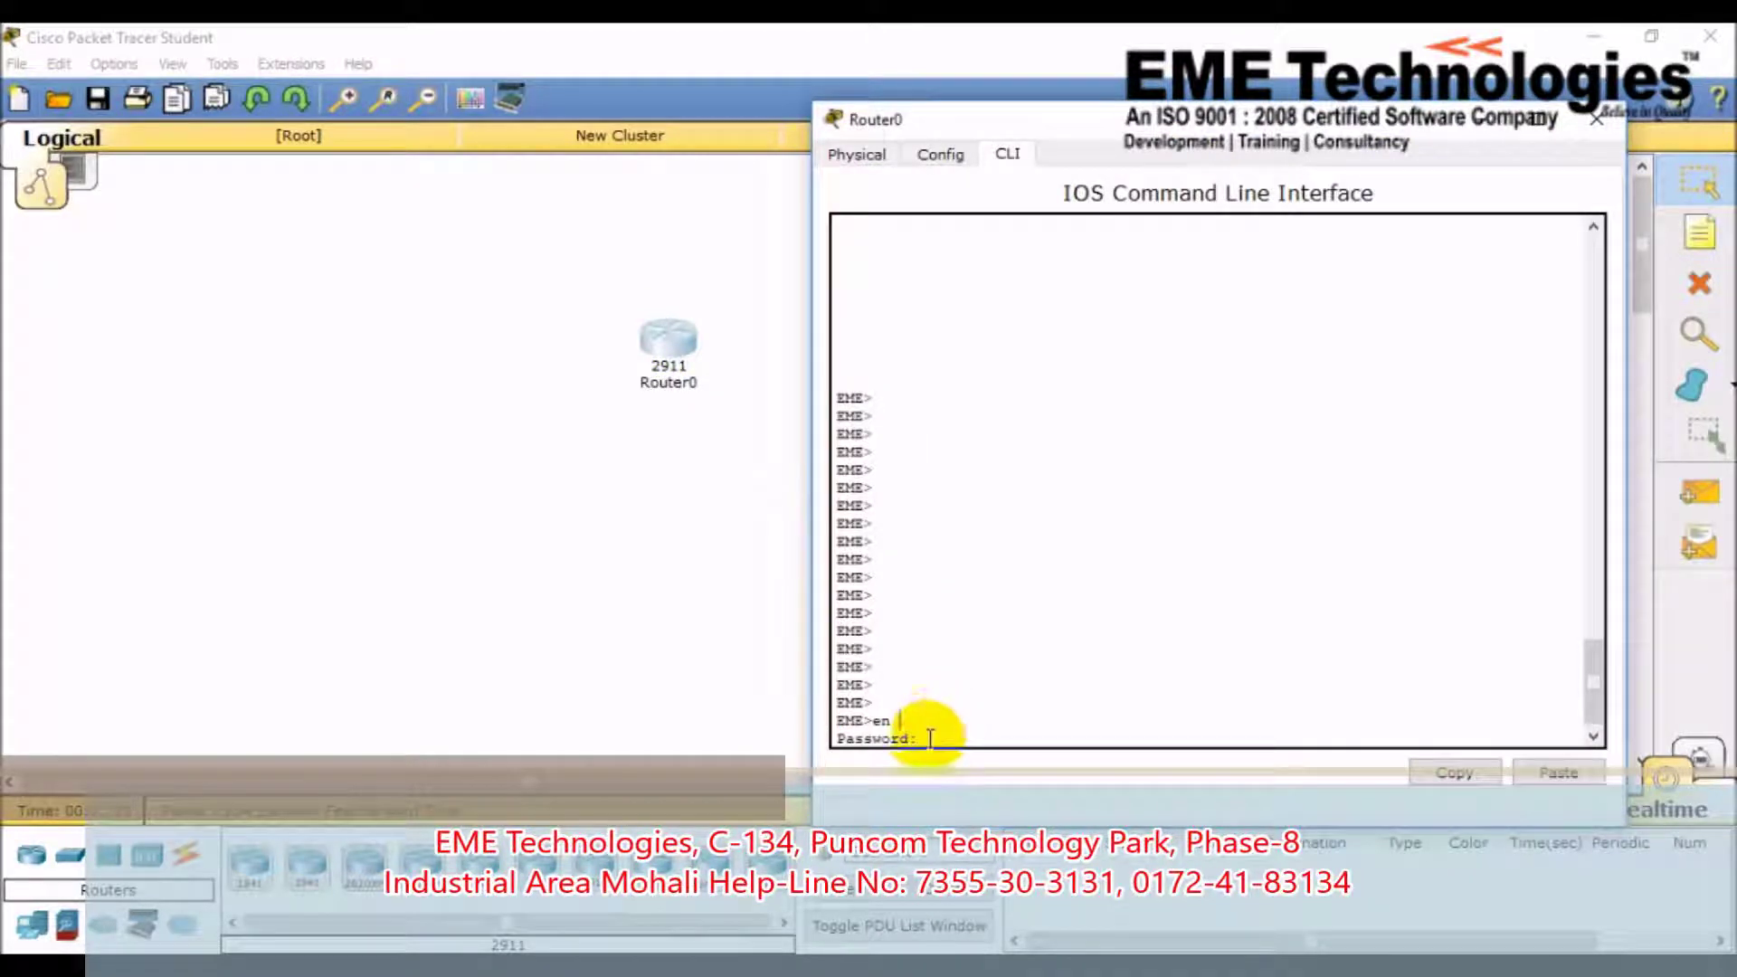
{"action": "key", "text": "Return"}
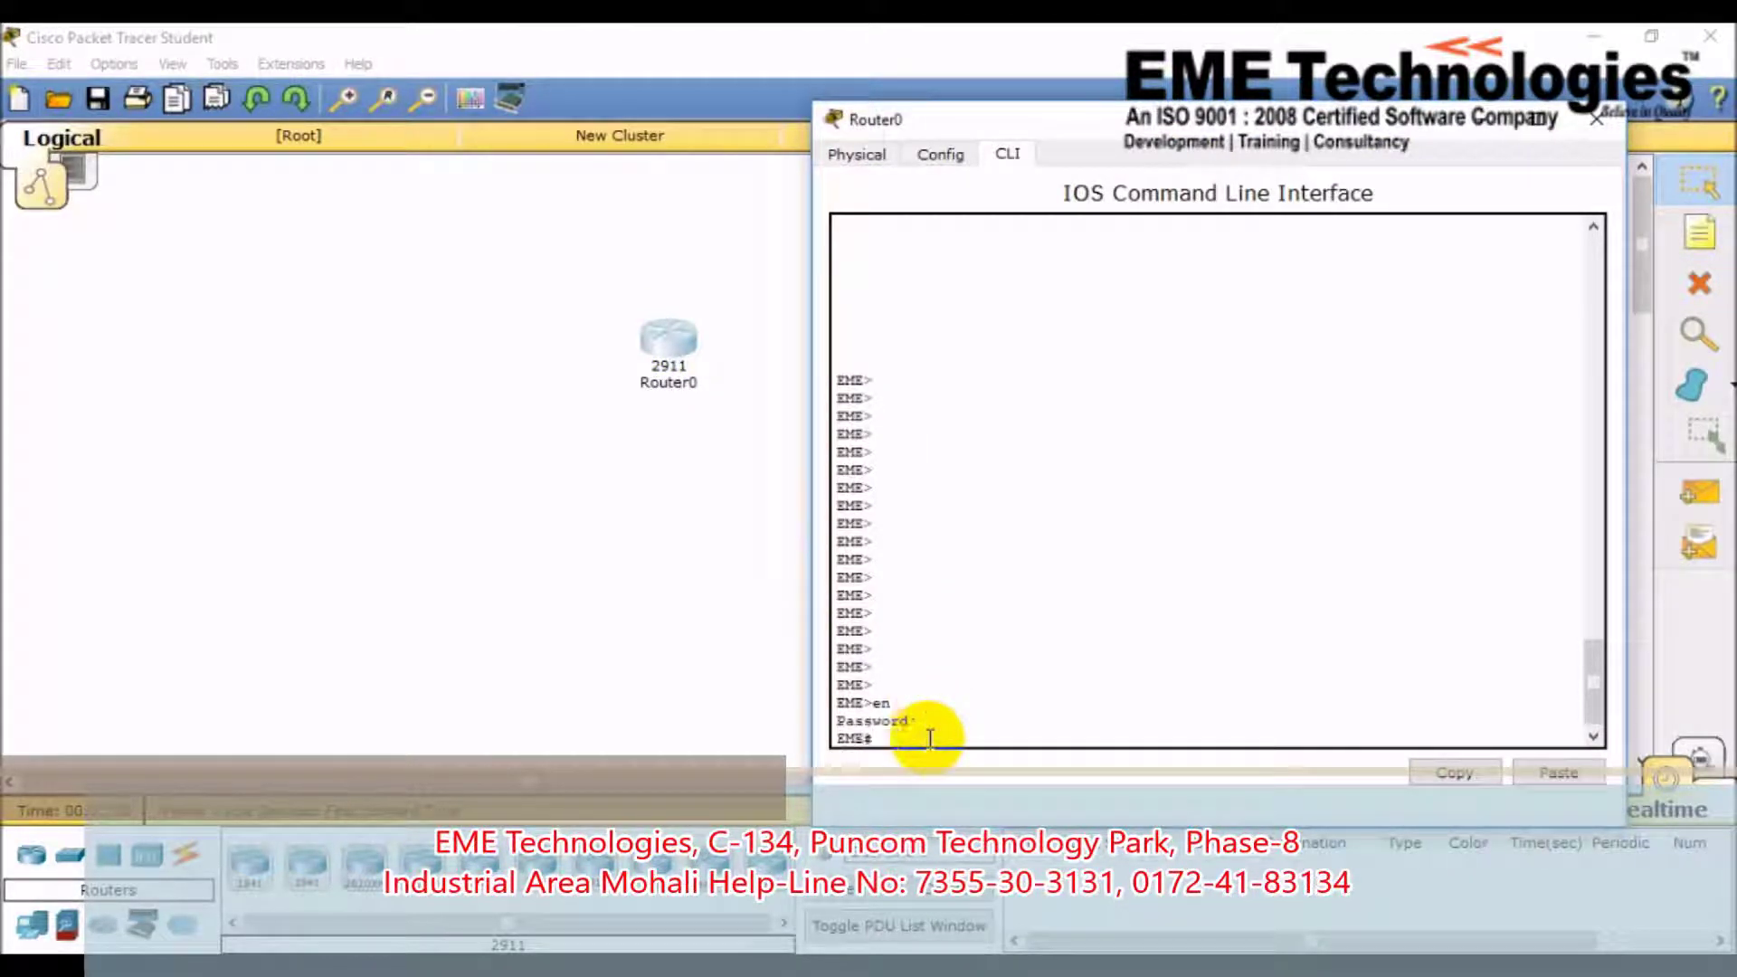
{"action": "key", "text": "Return"}
{"action": "key", "text": "Return"}
{"action": "type", "text": "conf t"}
{"action": "key", "text": "Return"}
{"action": "key", "text": "Return"}
{"action": "key", "text": "Return"}
{"action": "key", "text": "Return"}
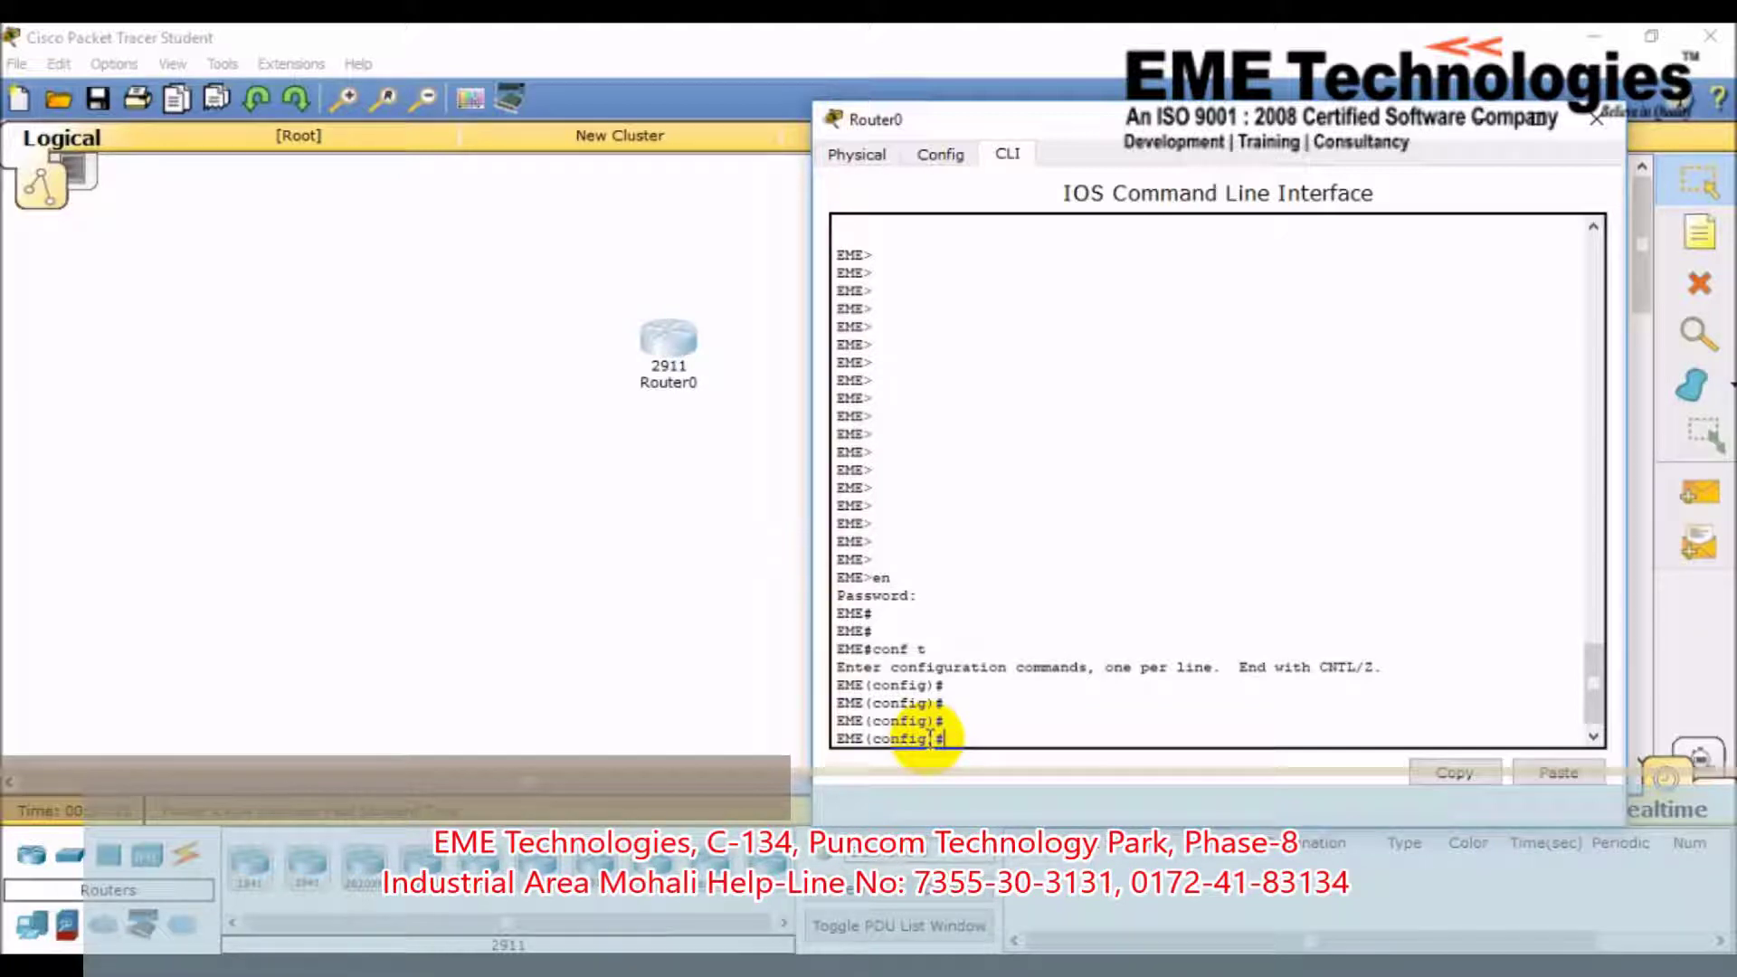
Move Router0's console window aside and close it.
{"action": "left_click_drag", "start_coordinate": [1373, 136], "coordinate": [1028, 149]}
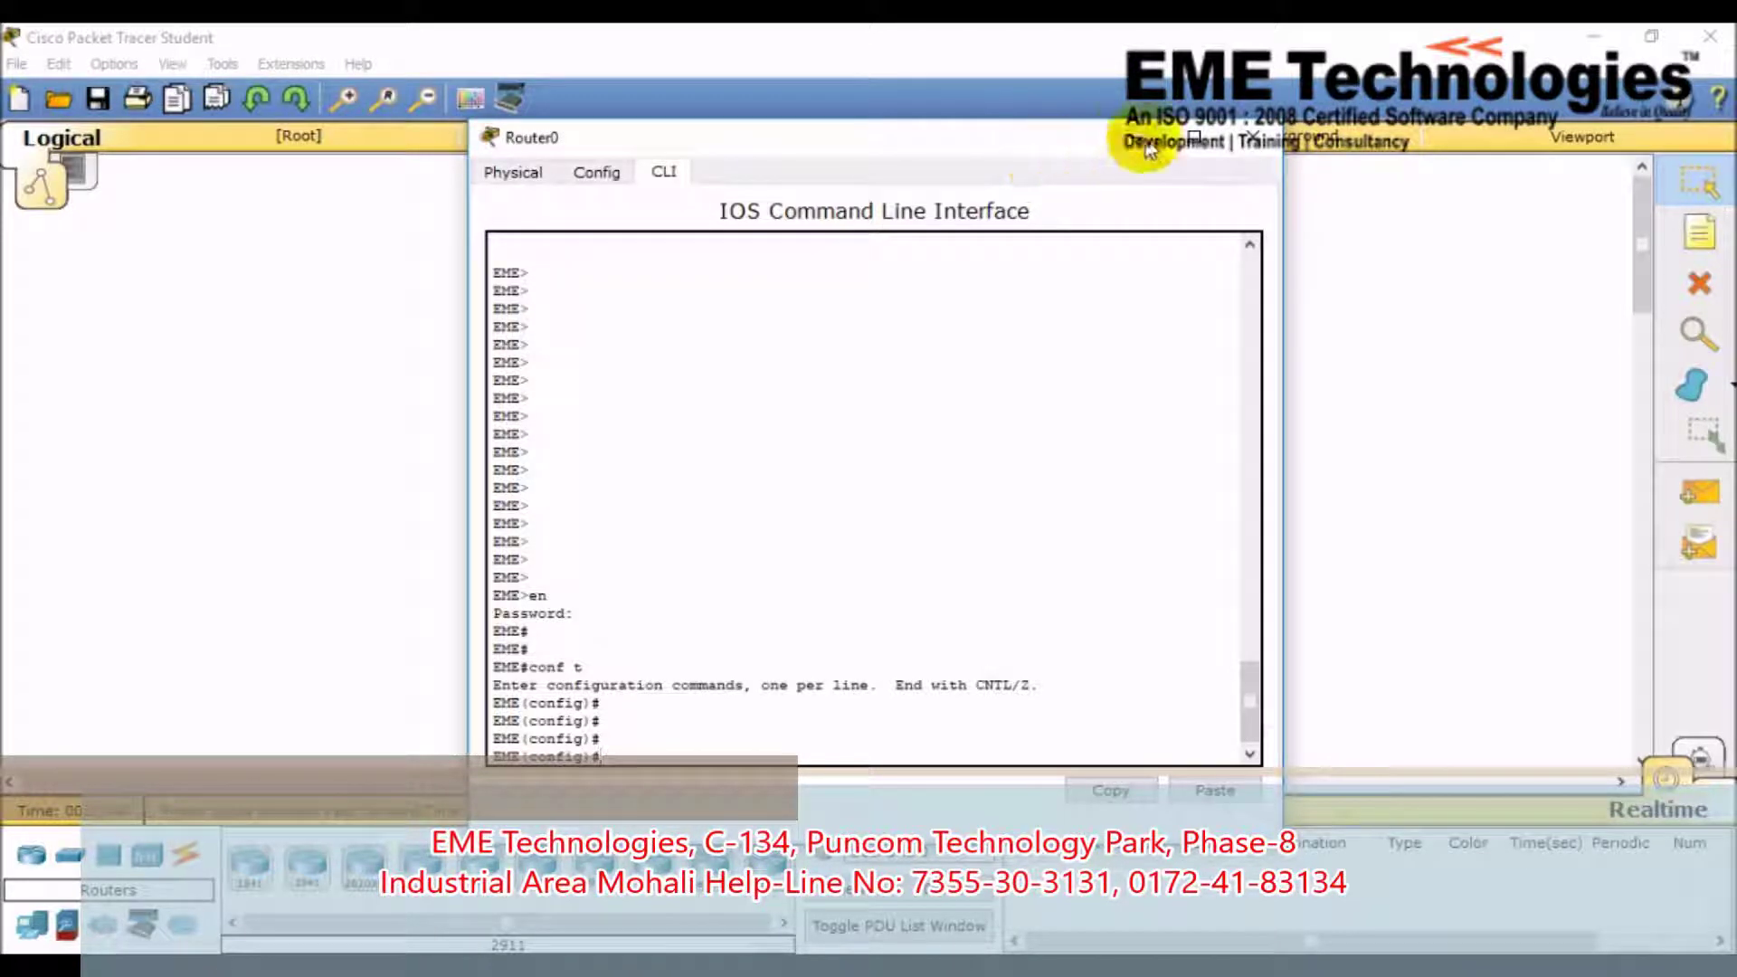
{"action": "left_click", "coordinate": [1243, 139]}
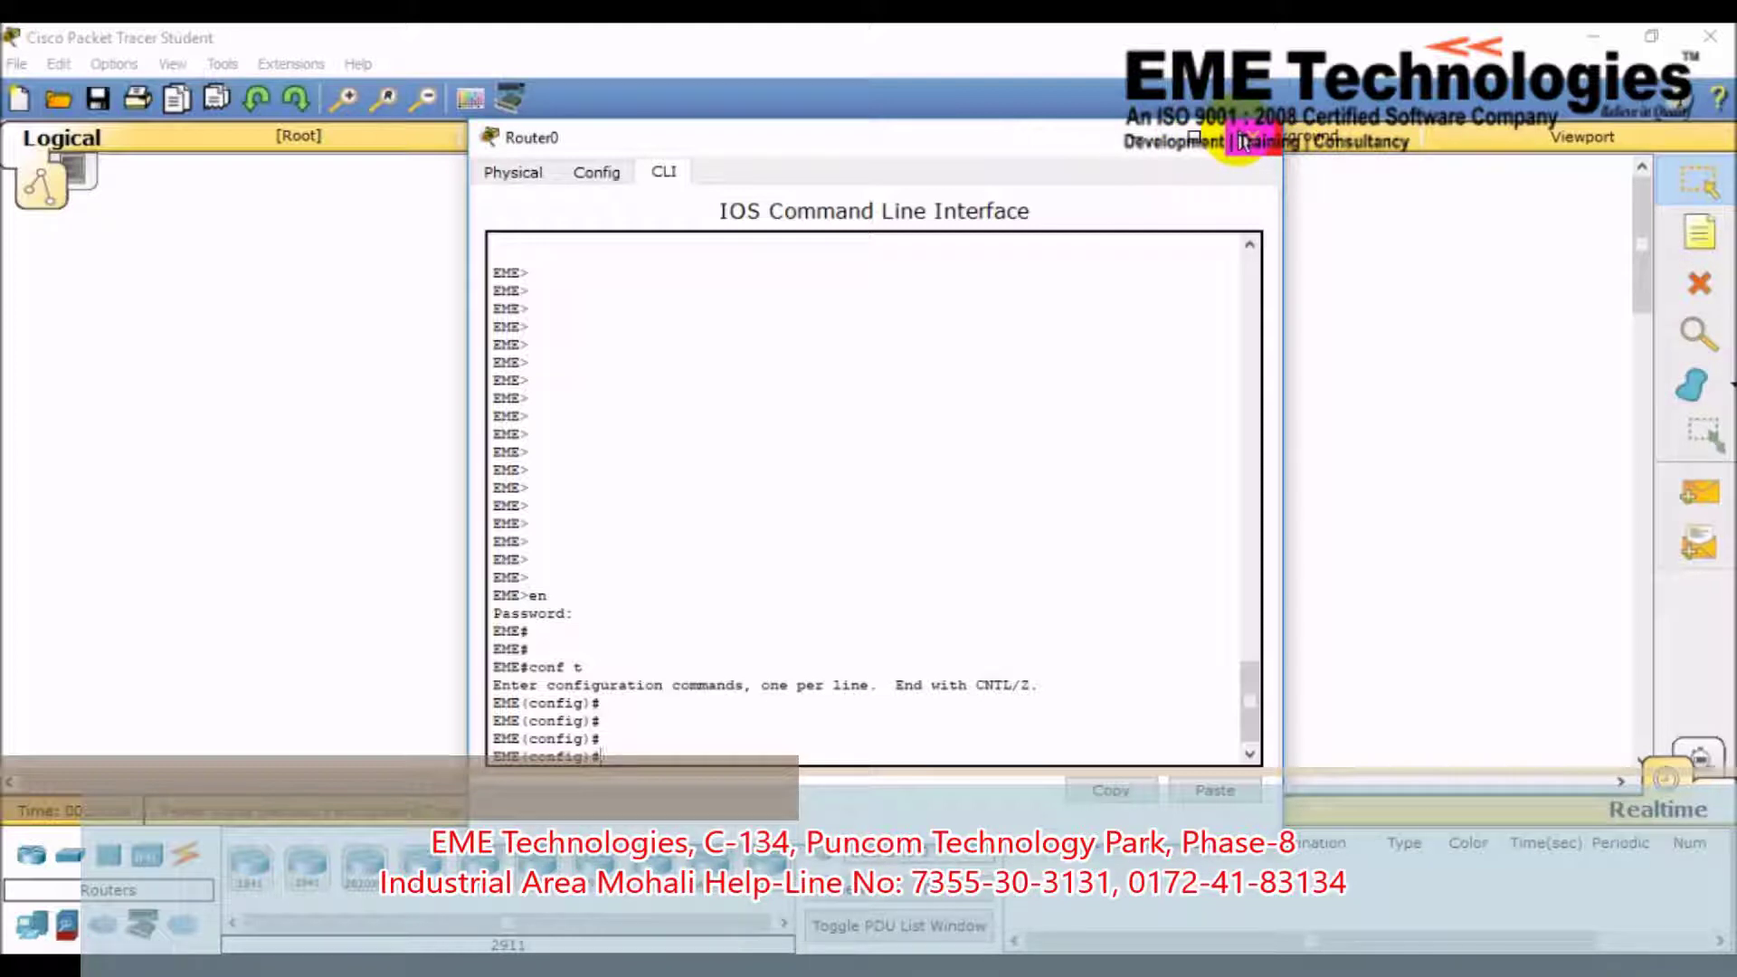
{"action": "left_click", "coordinate": [1244, 138]}
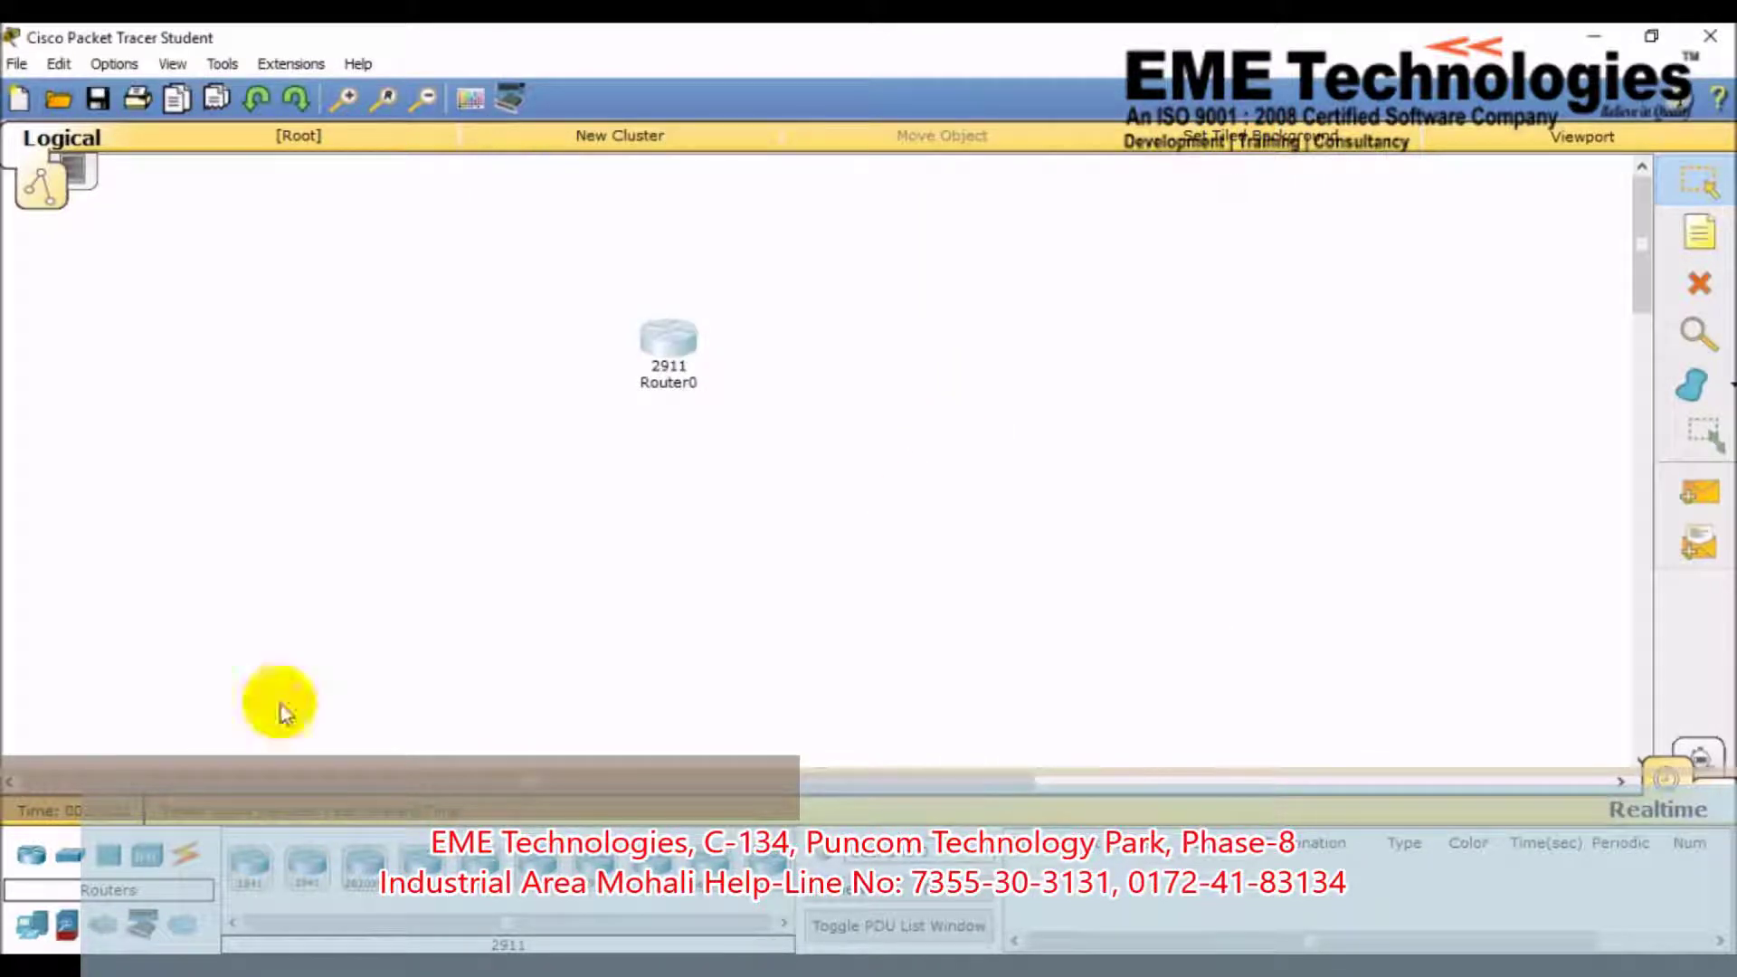
Place a second 2911 router, Router1, and open its CLI console.
{"action": "left_click", "coordinate": [599, 865]}
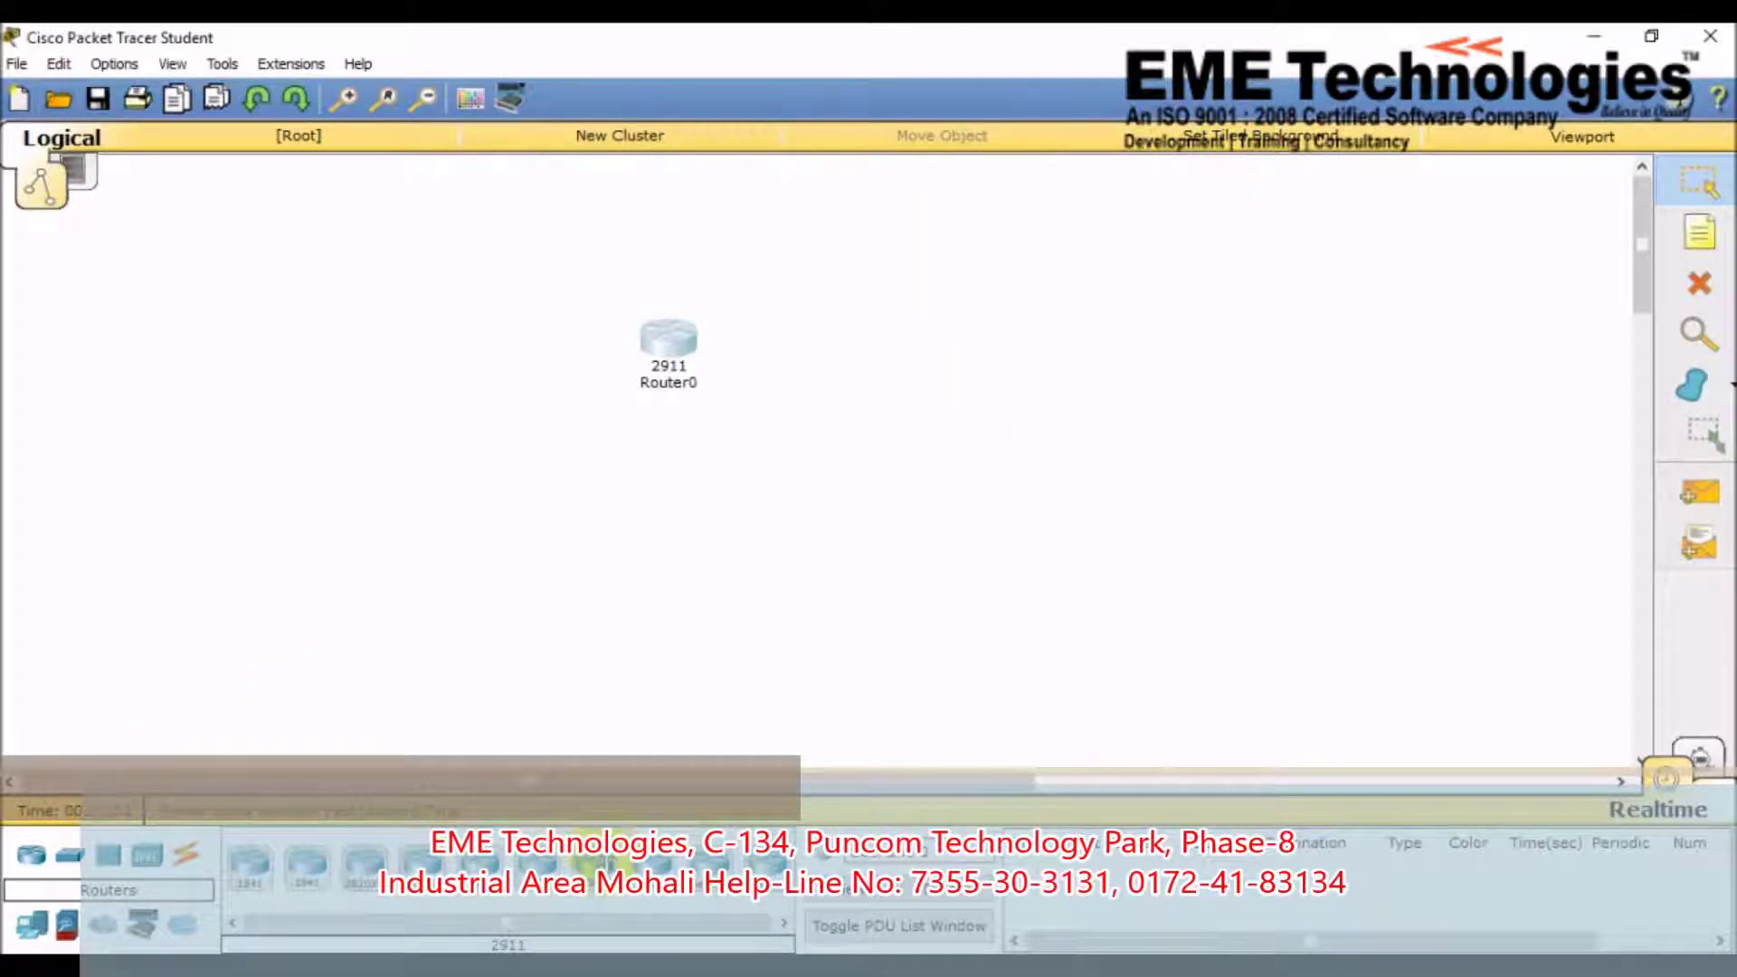
{"action": "left_click", "coordinate": [1076, 271]}
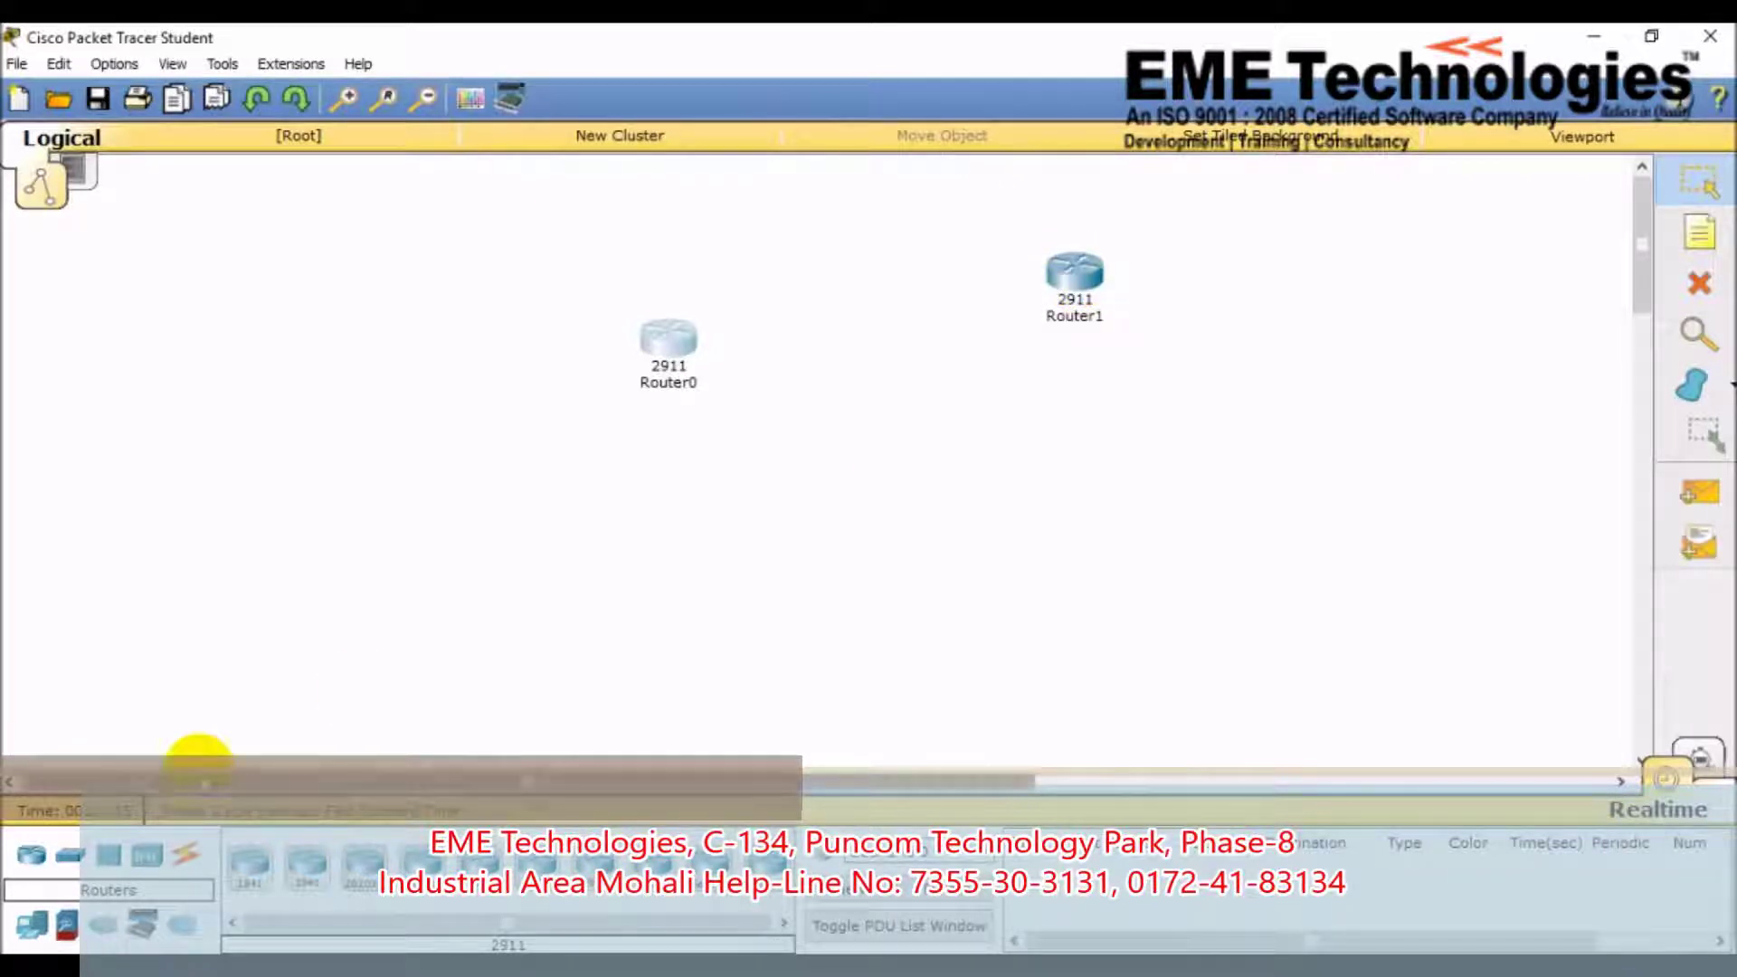
{"action": "left_click", "coordinate": [1079, 271]}
{"action": "left_click", "coordinate": [670, 228]}
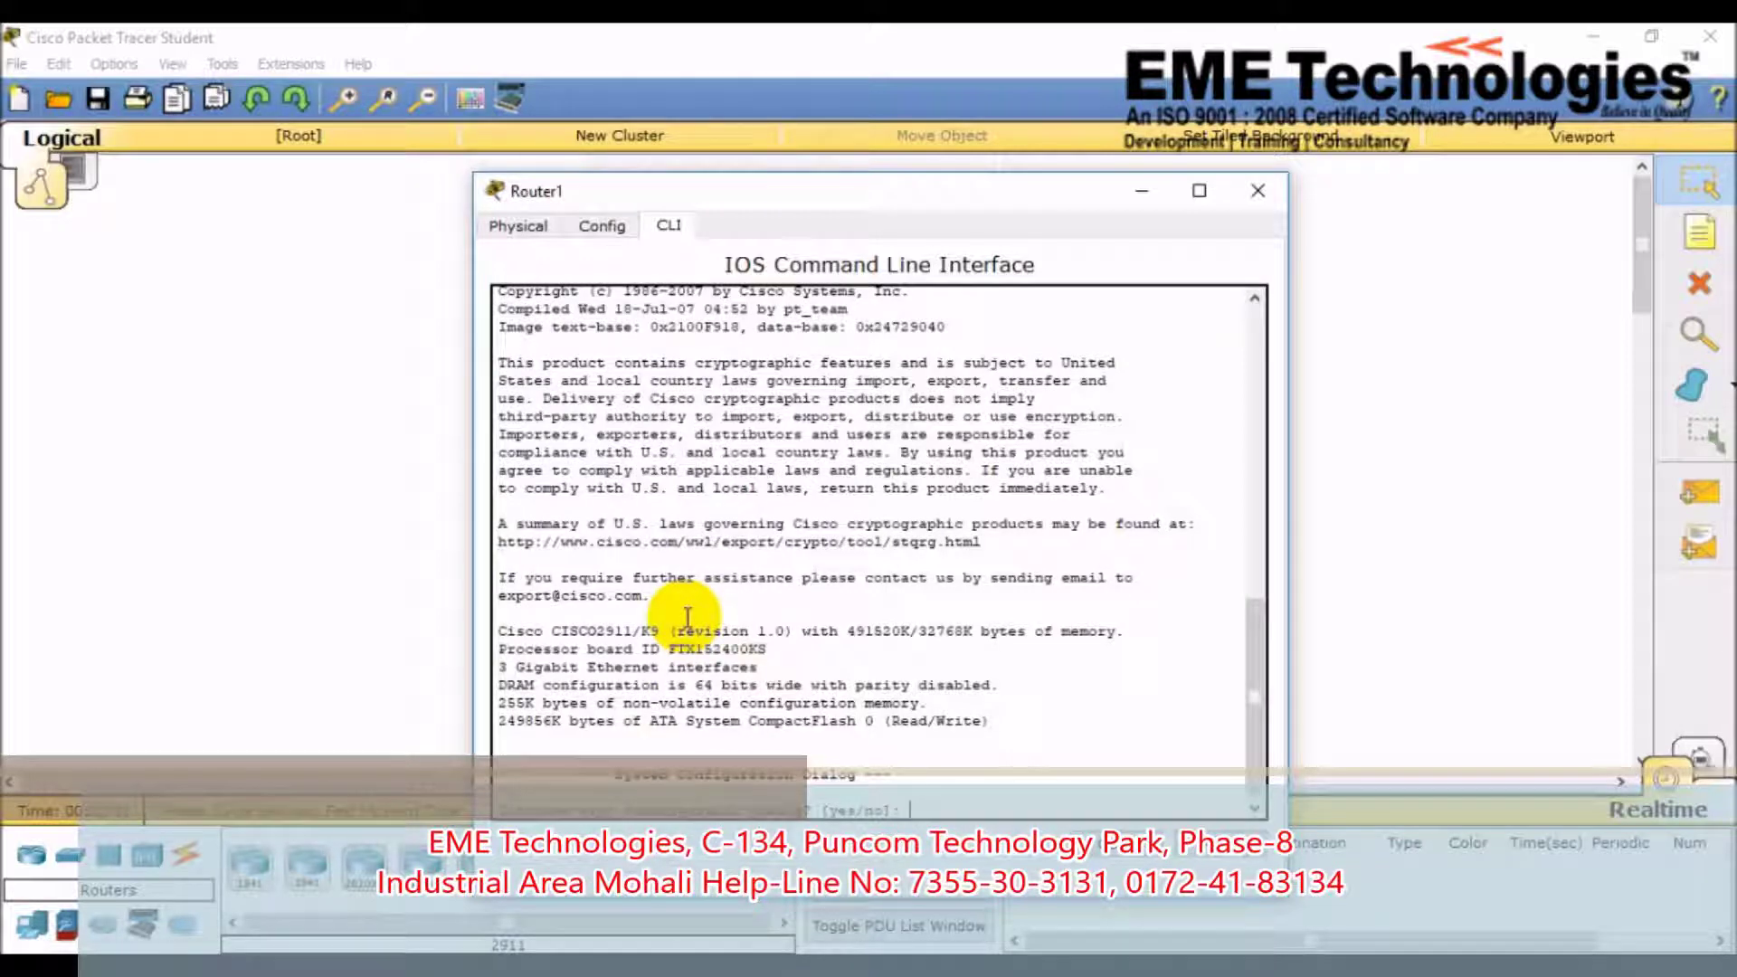
{"action": "type", "text": "no"}
On Router1, decline initial setup and enter global configuration mode.
{"action": "key", "text": "Return"}
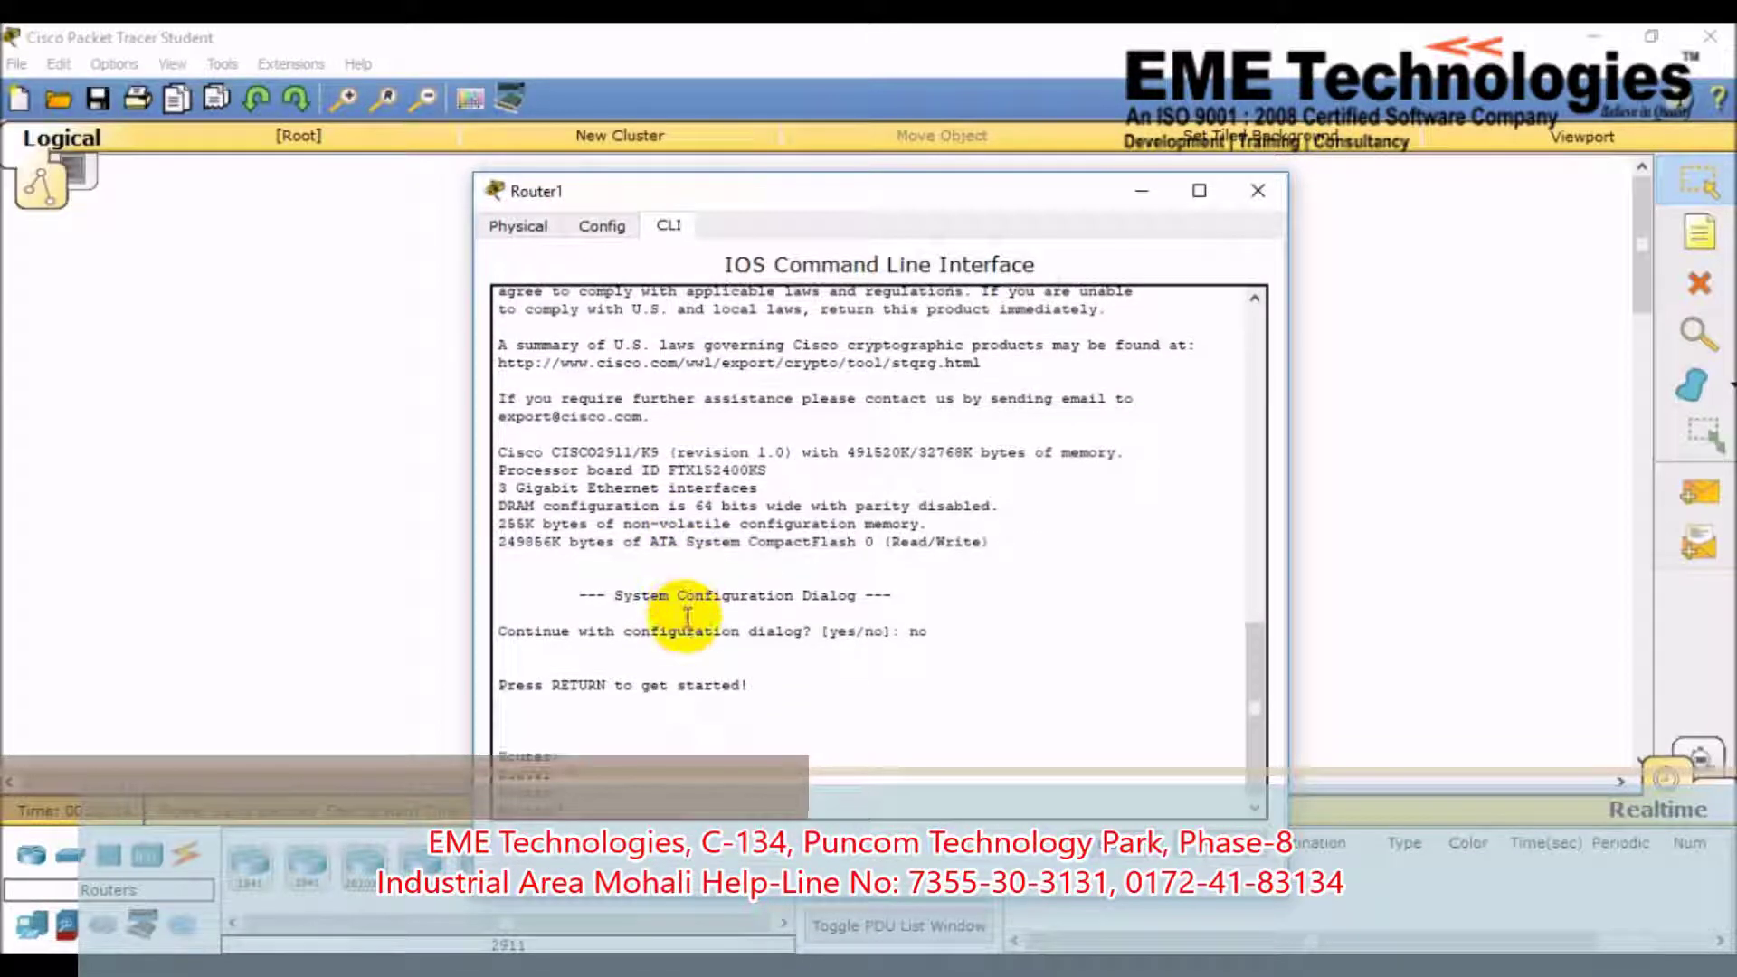
{"action": "type", "text": "en"}
{"action": "key", "text": "Return"}
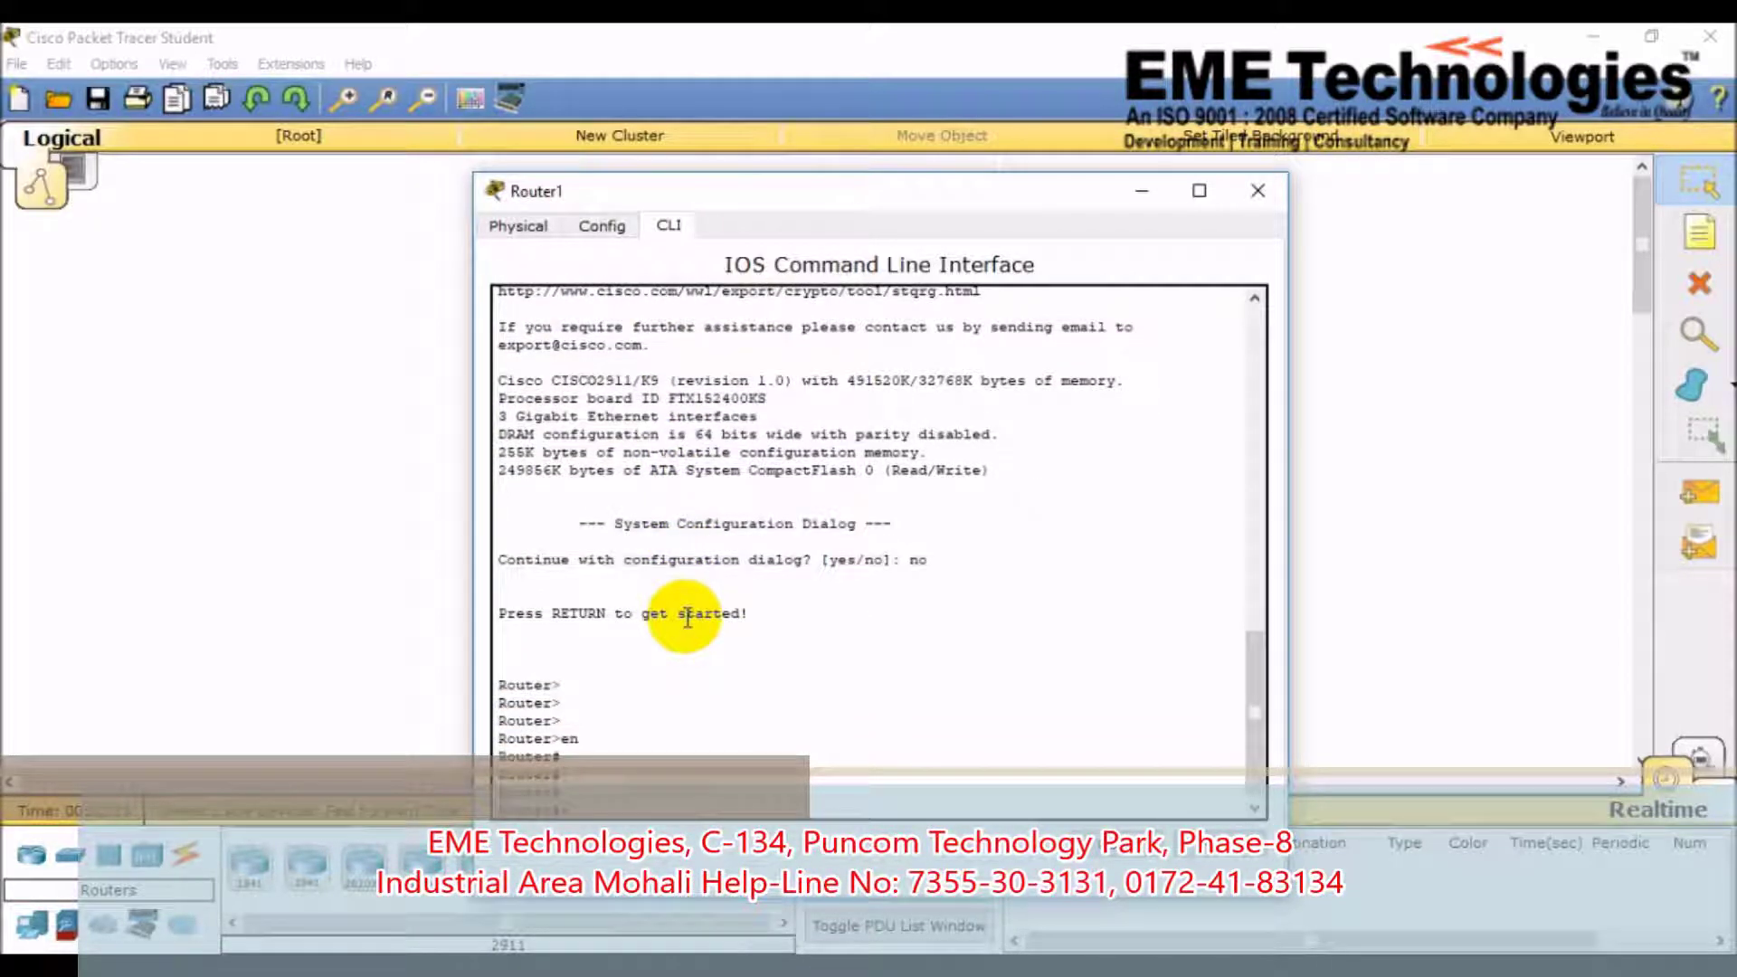
{"action": "type", "text": "config t"}
{"action": "key", "text": "Return"}
{"action": "key", "text": "Return"}
{"action": "key", "text": "Return"}
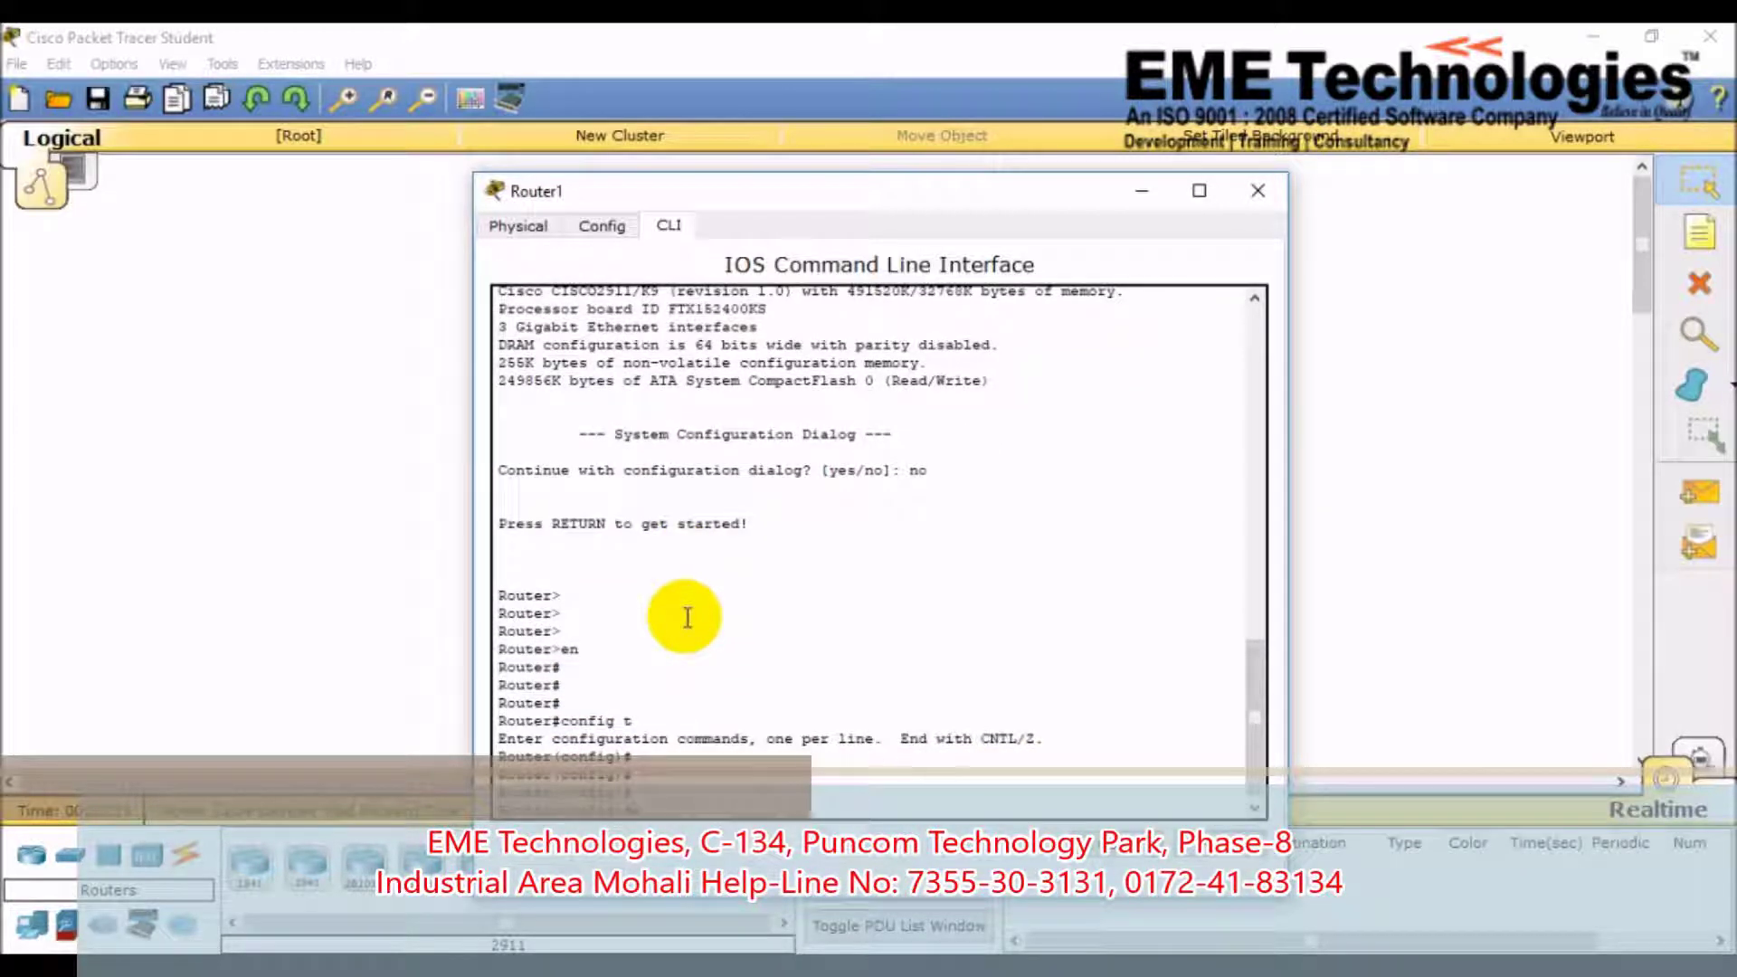
{"action": "type", "text": "hostn"}
{"action": "key", "text": "Return"}
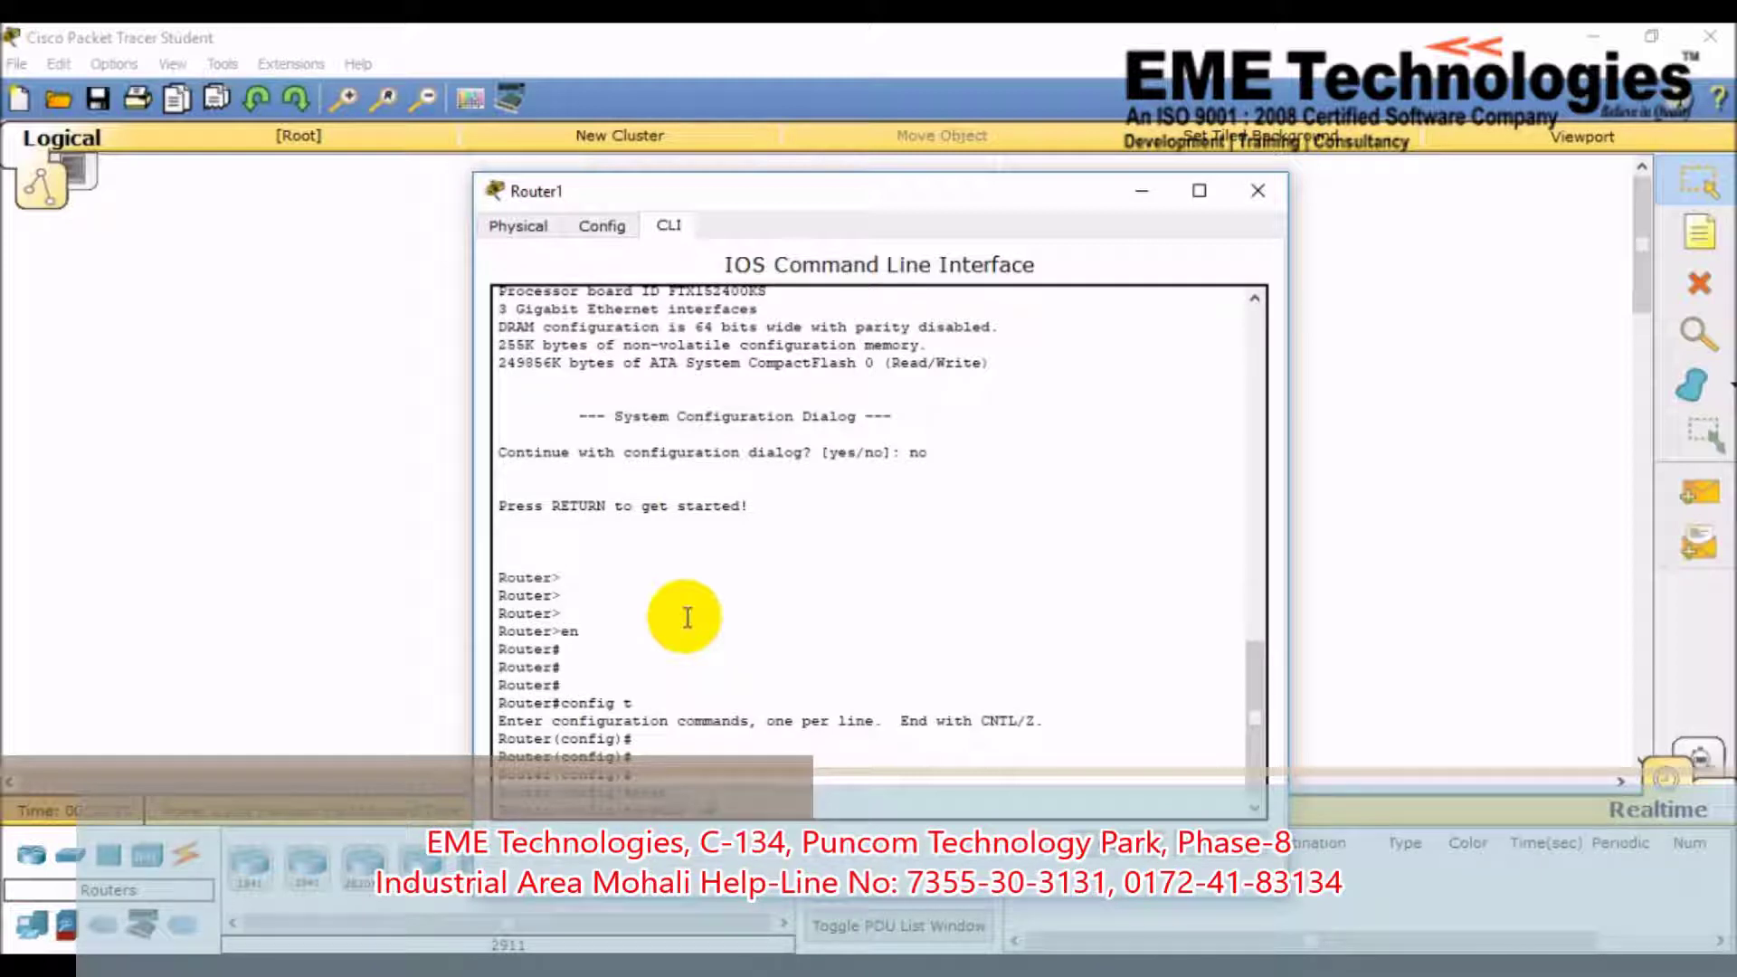
Set enable secret 'eme', then exit configuration mode and log out of the console.
{"action": "key", "text": "Return"}
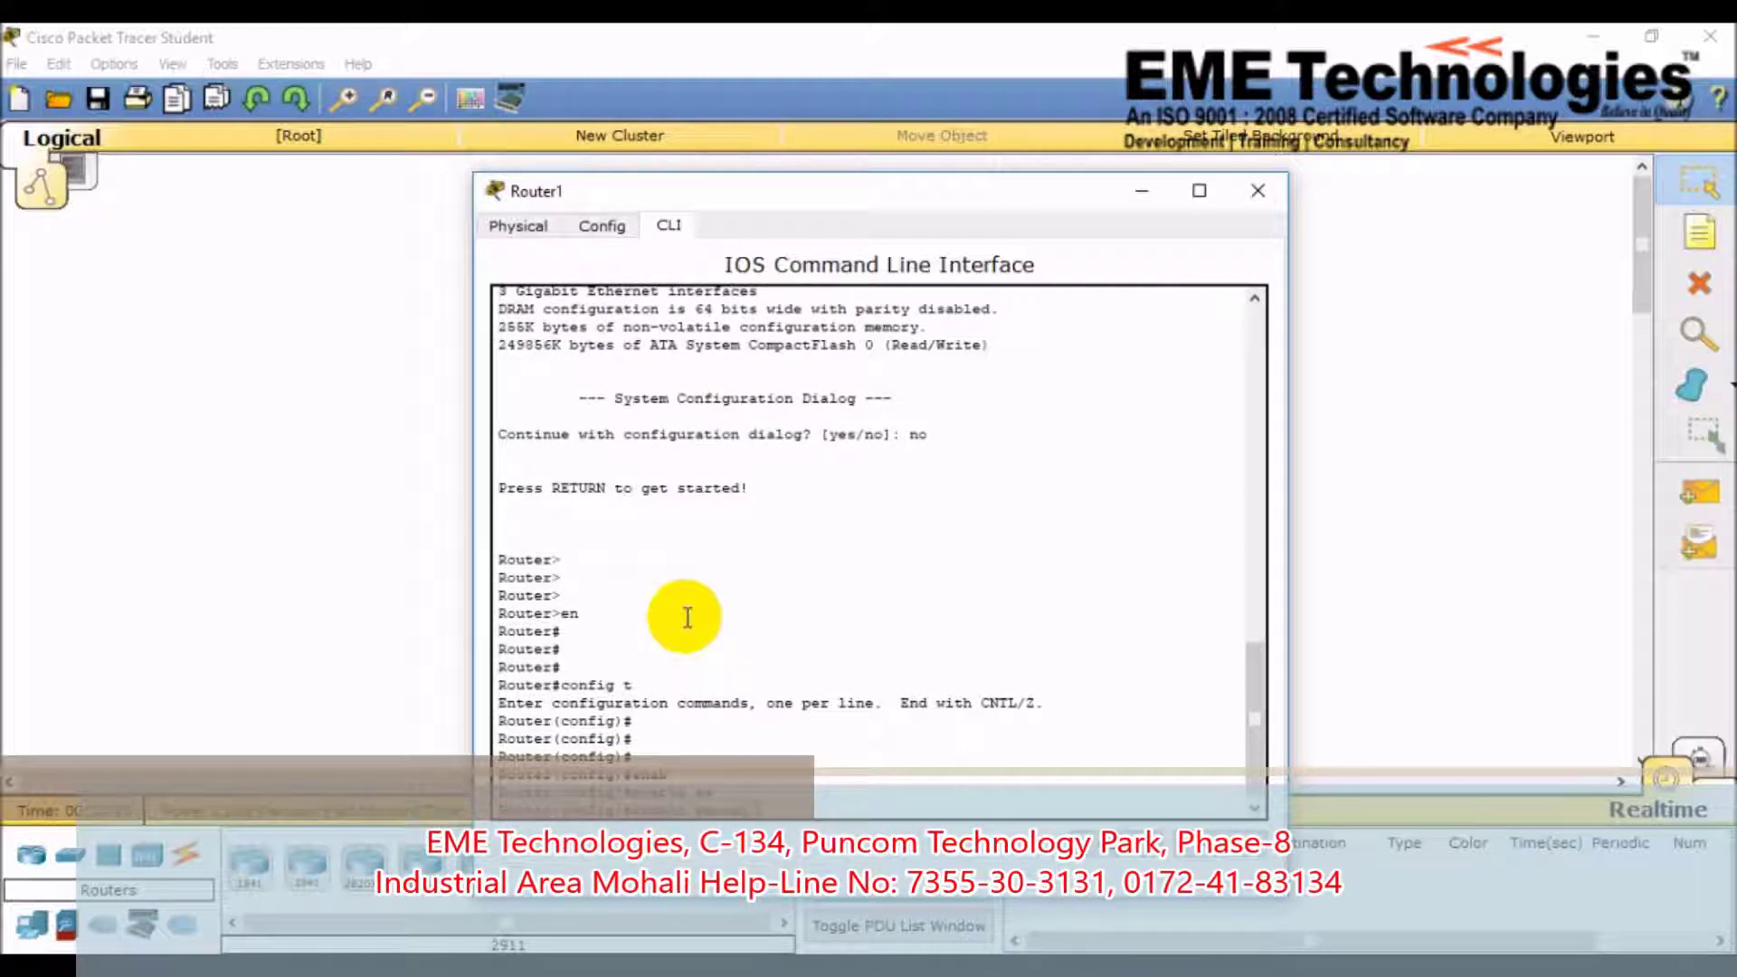
{"action": "key", "text": "Return"}
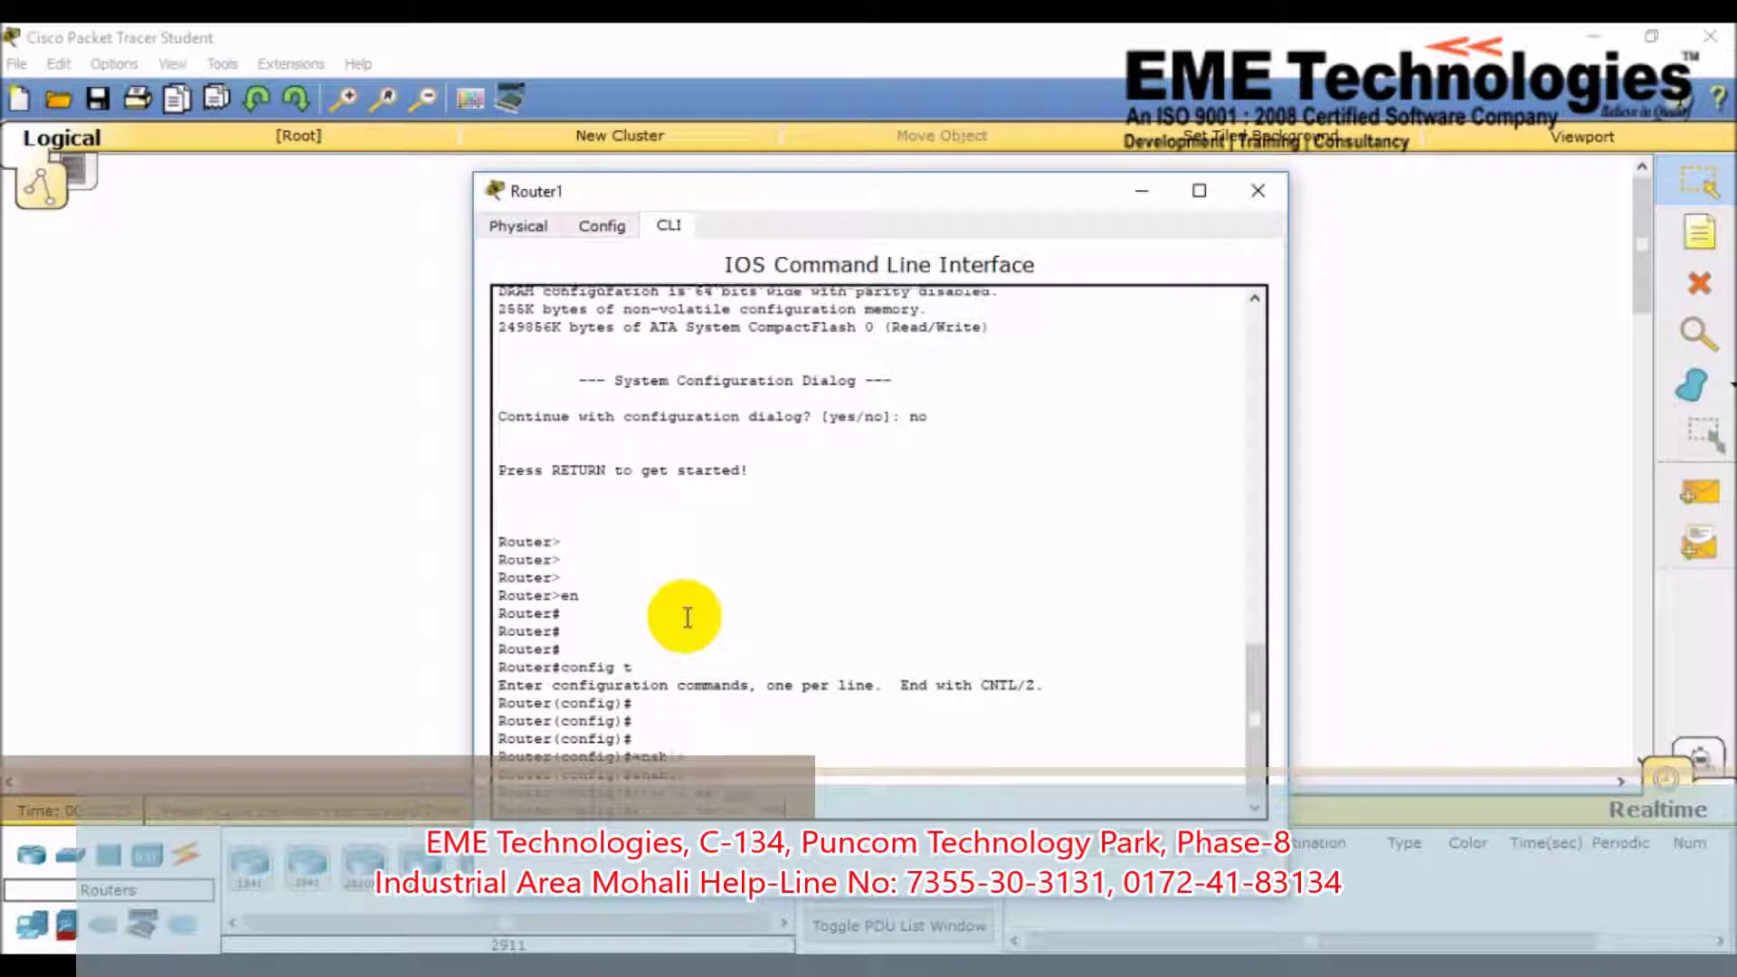
{"action": "key", "text": "Return"}
{"action": "key", "text": "Return"}
{"action": "type", "text": "exi"}
{"action": "key", "text": "Return"}
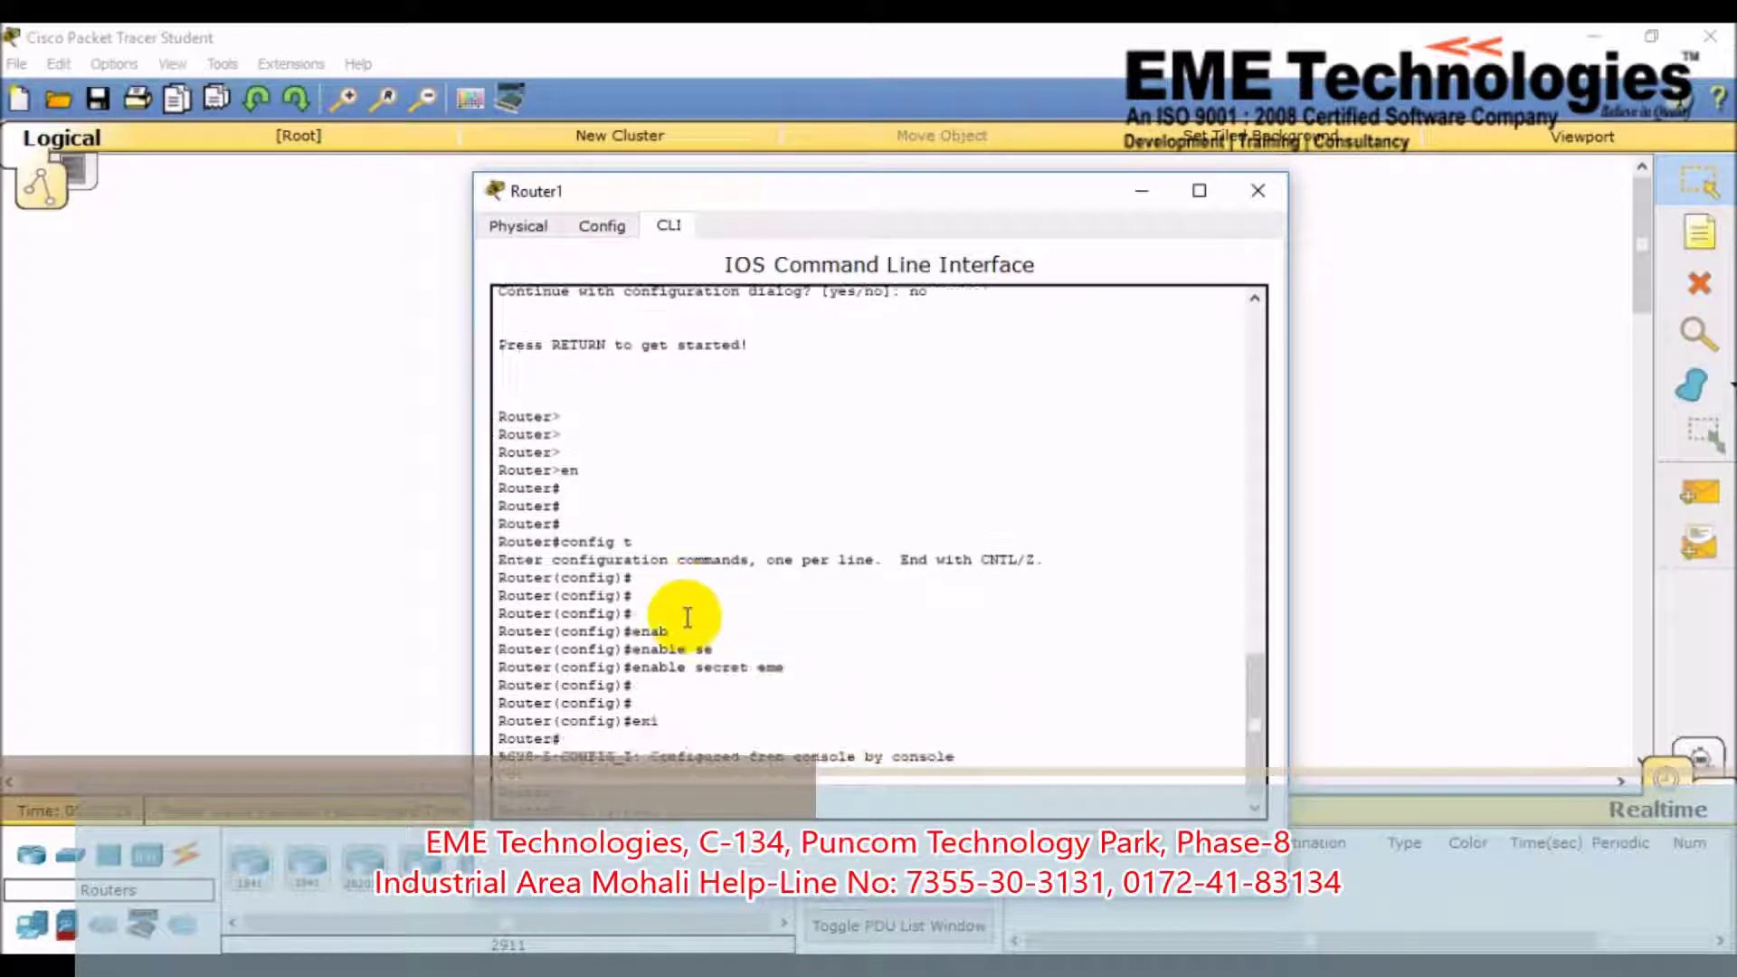
{"action": "key", "text": "Return"}
{"action": "key", "text": "Return"}
{"action": "type", "text": "exit"}
{"action": "key", "text": "Return"}
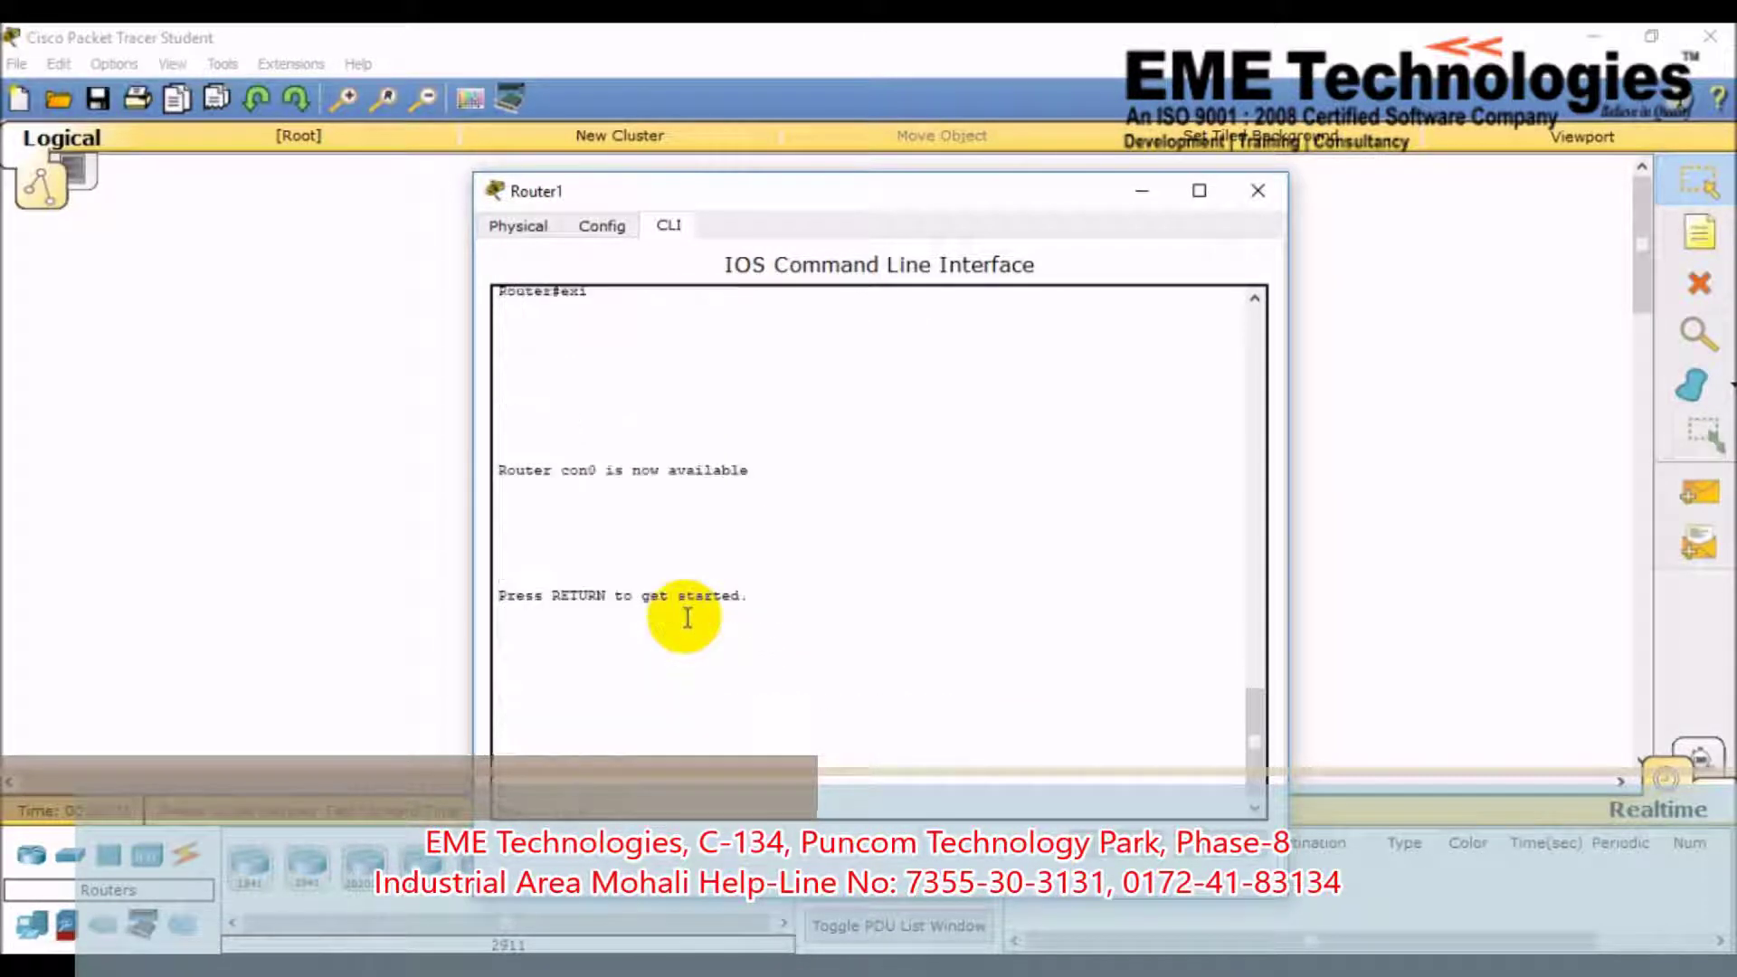
{"action": "key", "text": "Return"}
{"action": "key", "text": "Return"}
{"action": "key", "text": "Return"}
{"action": "key", "text": "Return"}
{"action": "key", "text": "Return"}
{"action": "key", "text": "Return"}
{"action": "key", "text": "Return"}
{"action": "key", "text": "Return"}
{"action": "key", "text": "Return"}
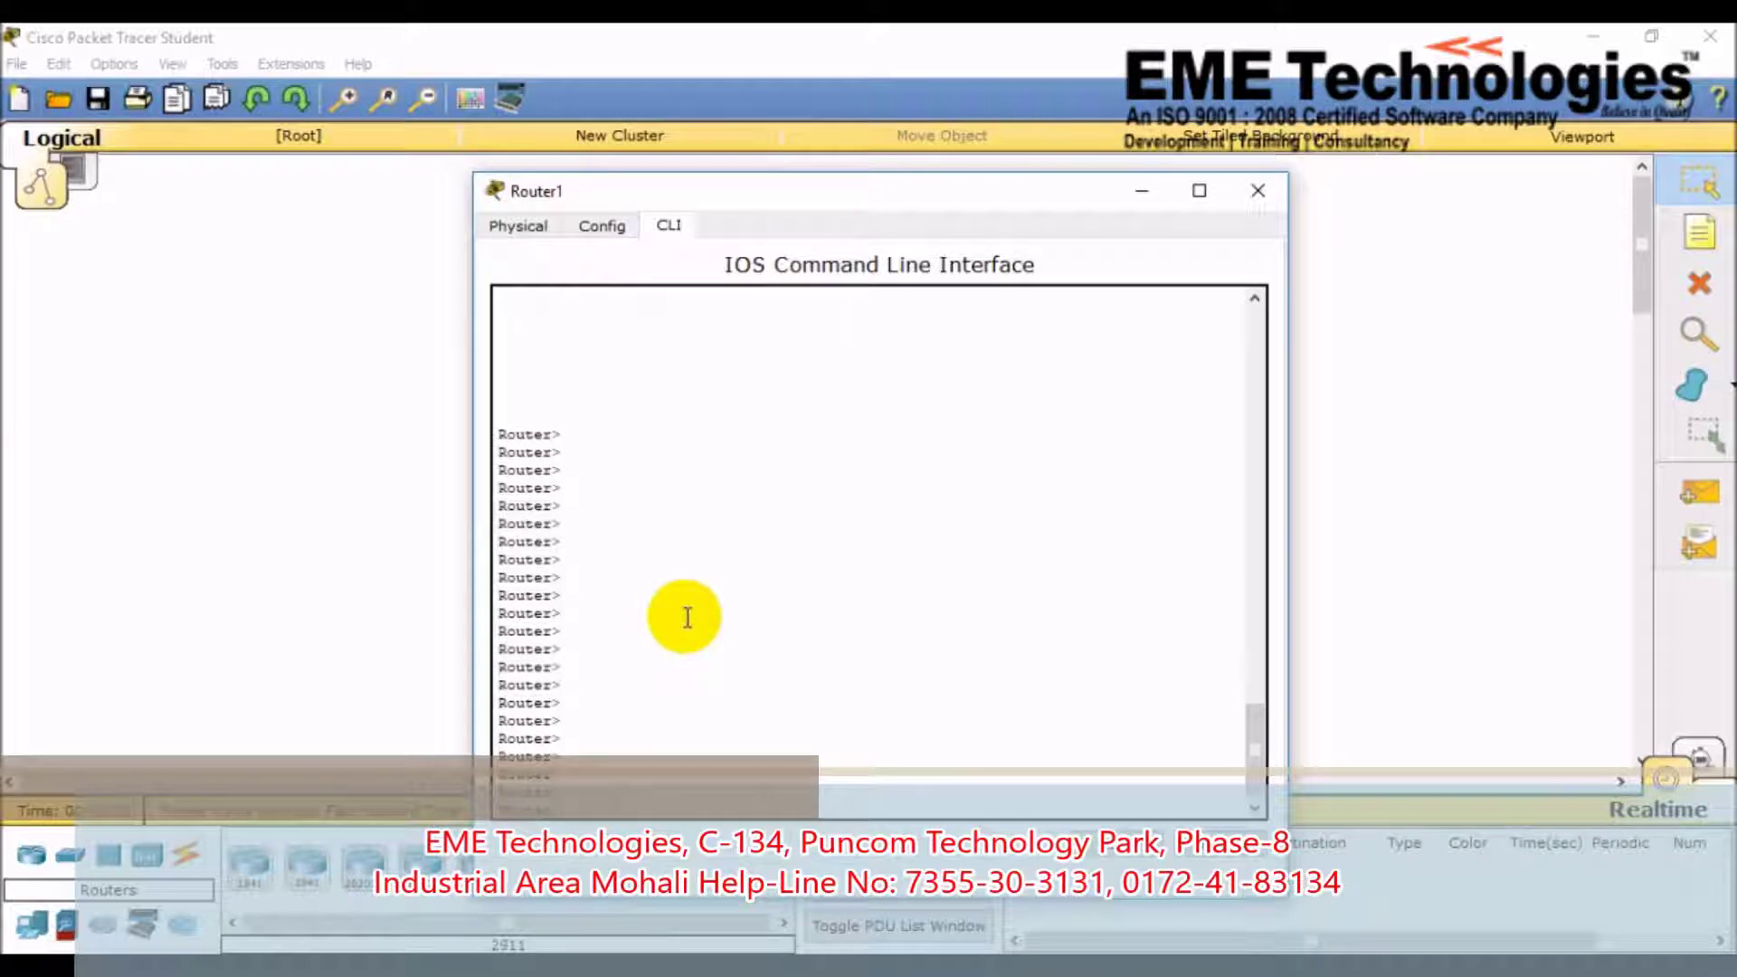
{"action": "key", "text": "Return"}
{"action": "key", "text": "Return"}
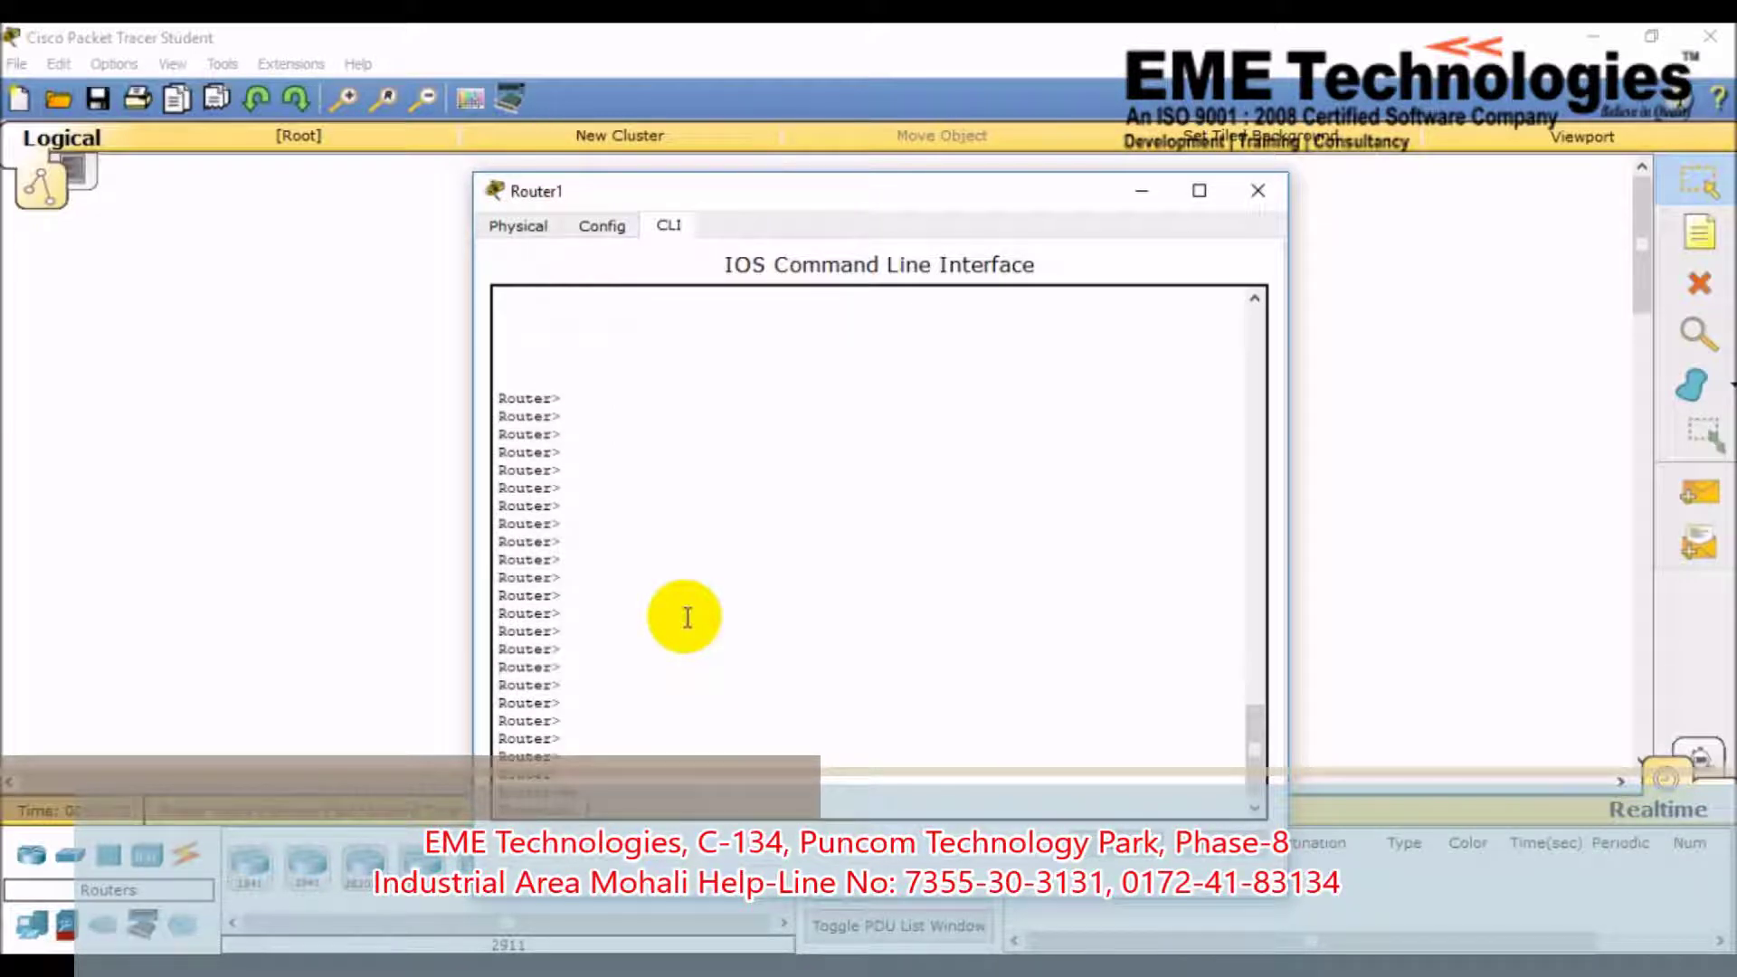
{"action": "key", "text": "Return"}
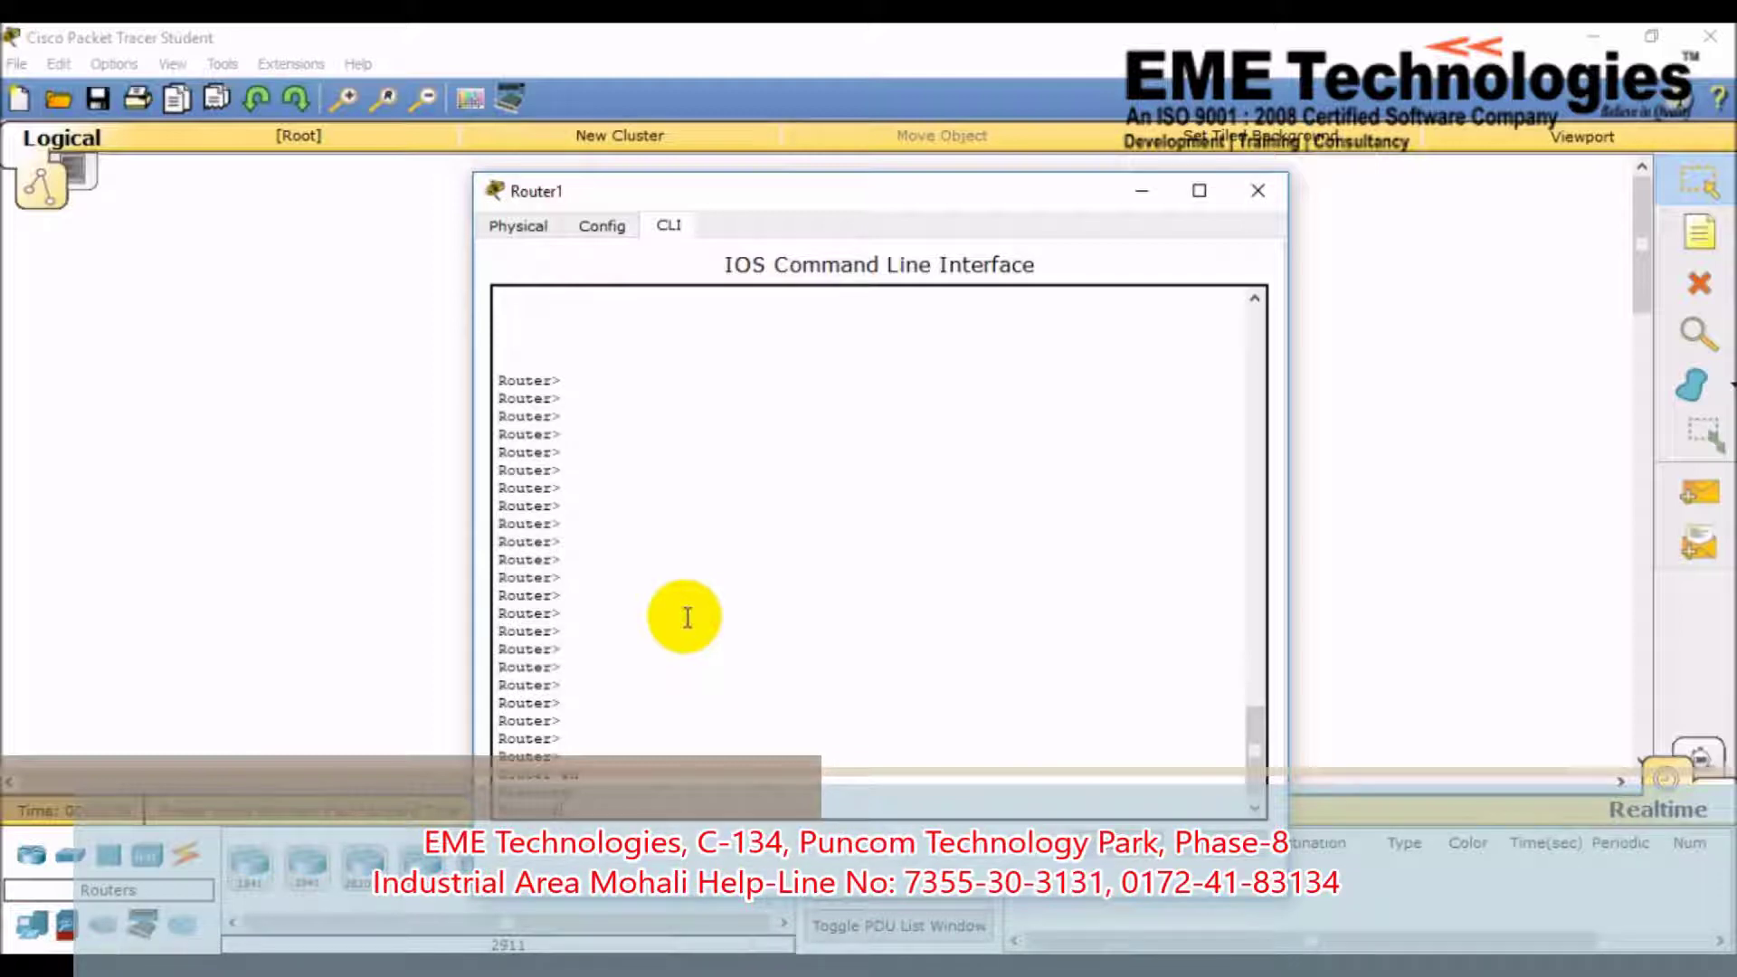
{"action": "key", "text": "Return"}
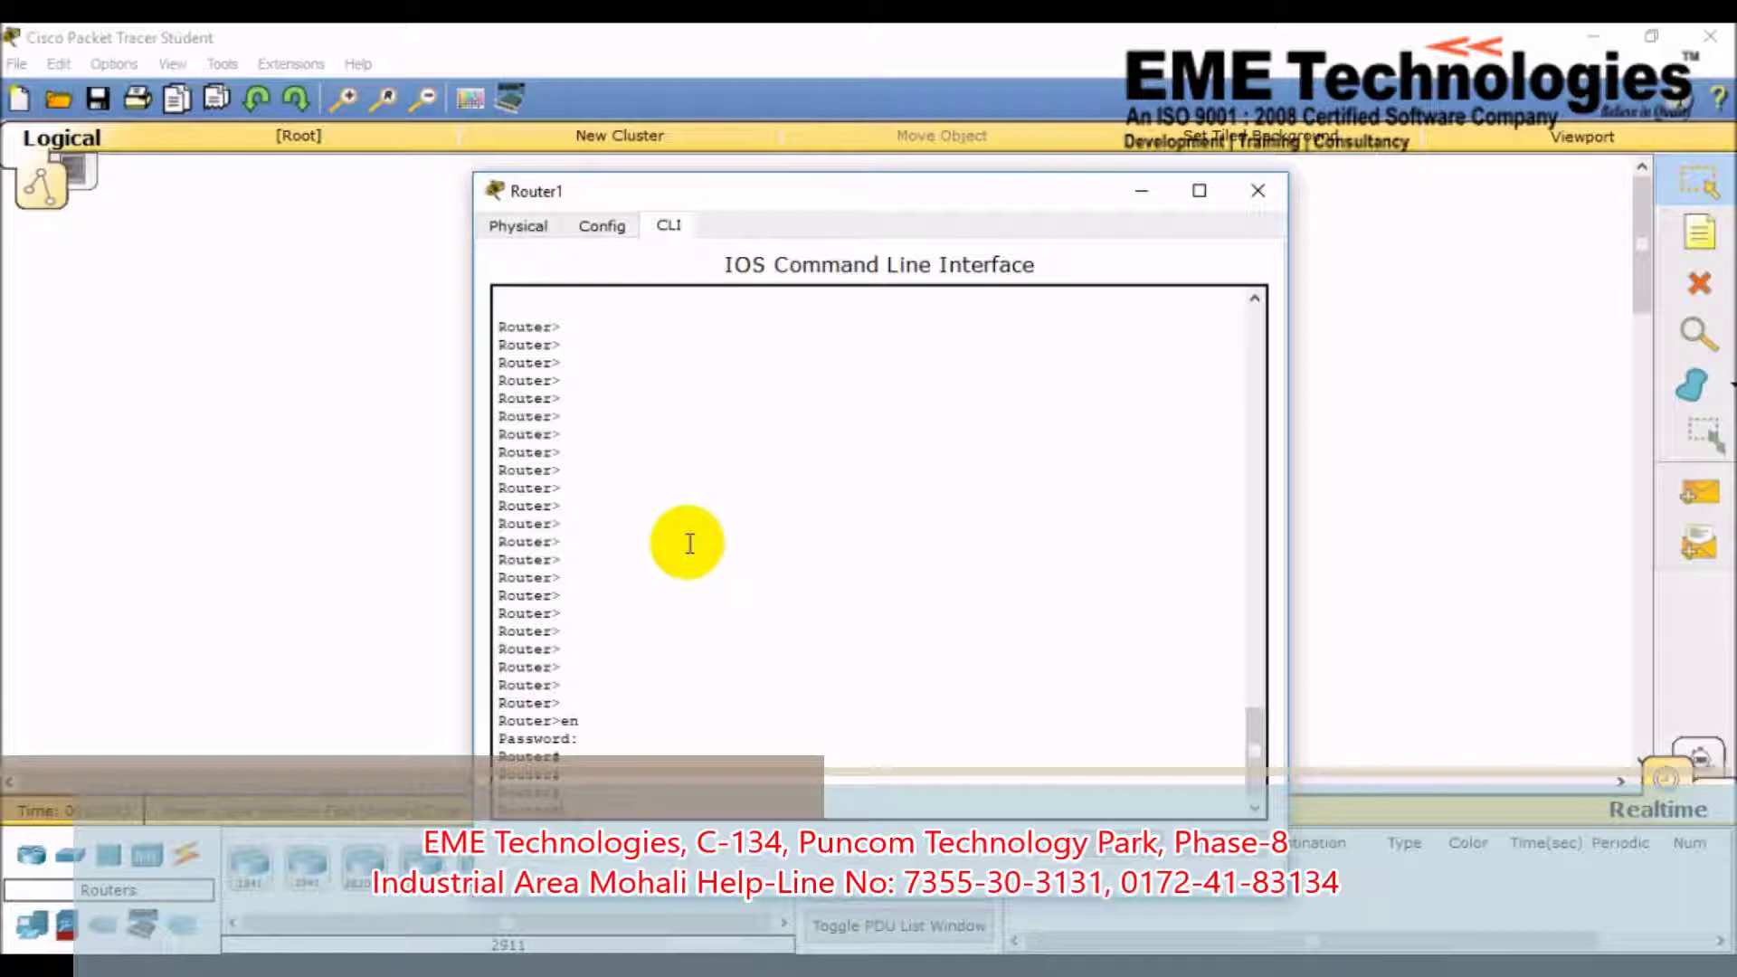
{"action": "key", "text": "Return"}
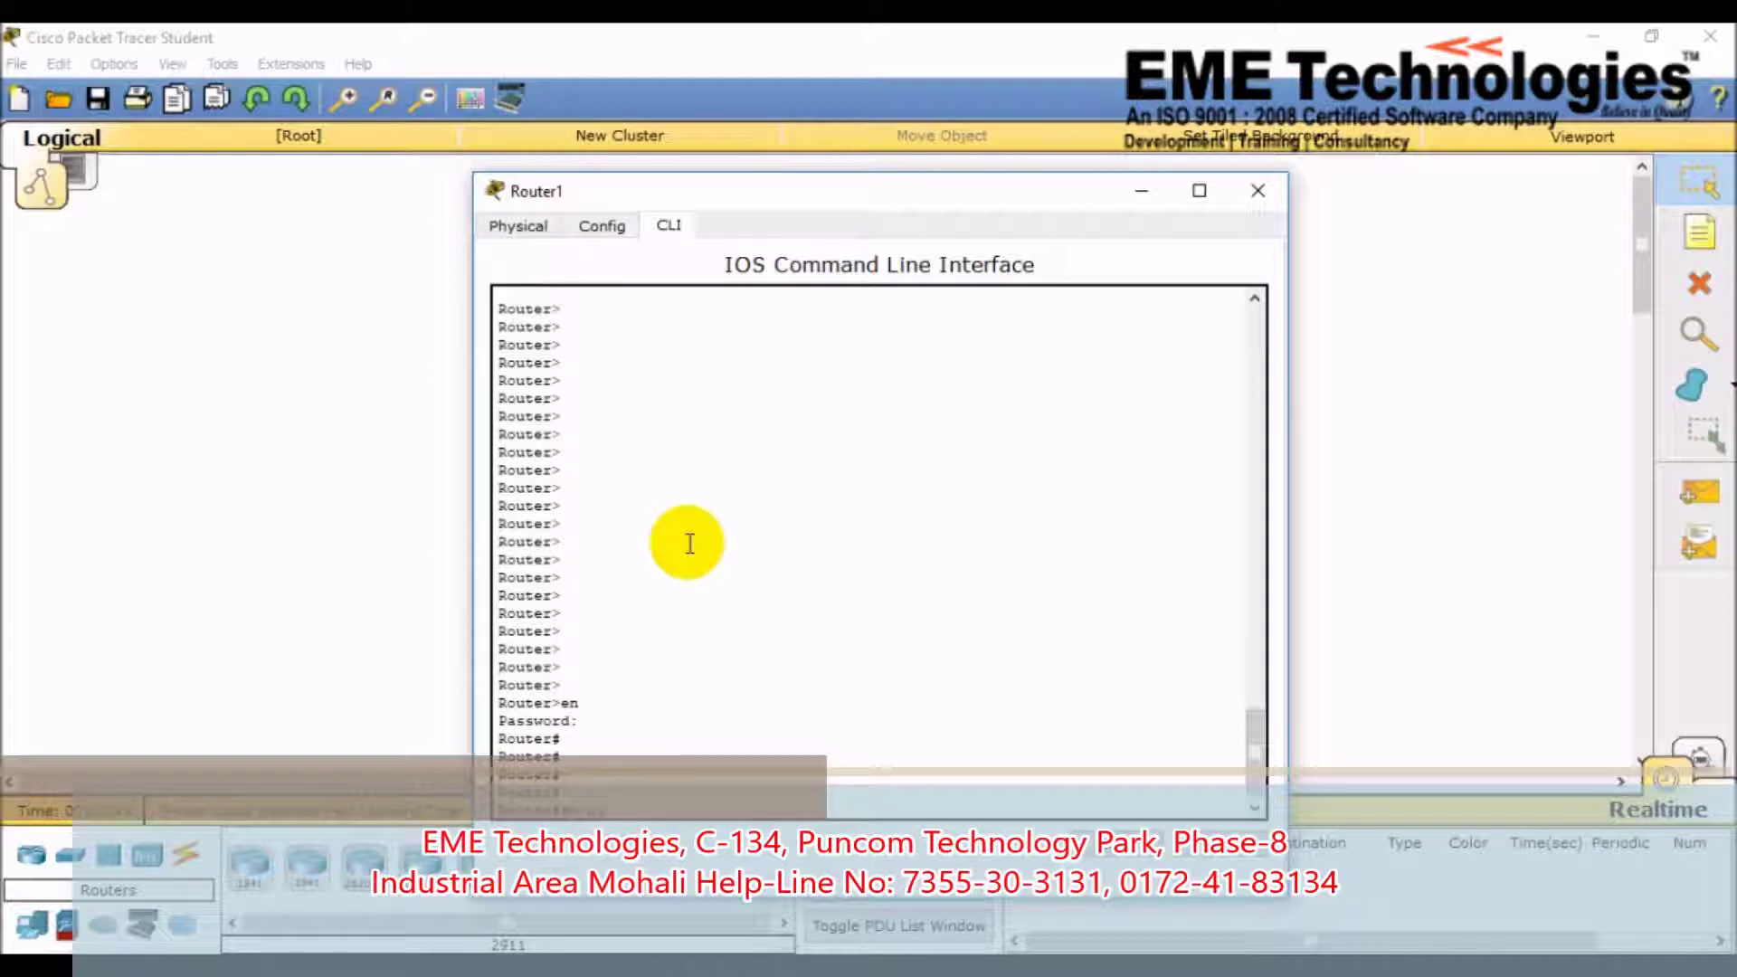
{"action": "key", "text": "Return"}
{"action": "scroll", "coordinate": [688, 543], "scroll_direction": "down", "scroll_amount": 1}
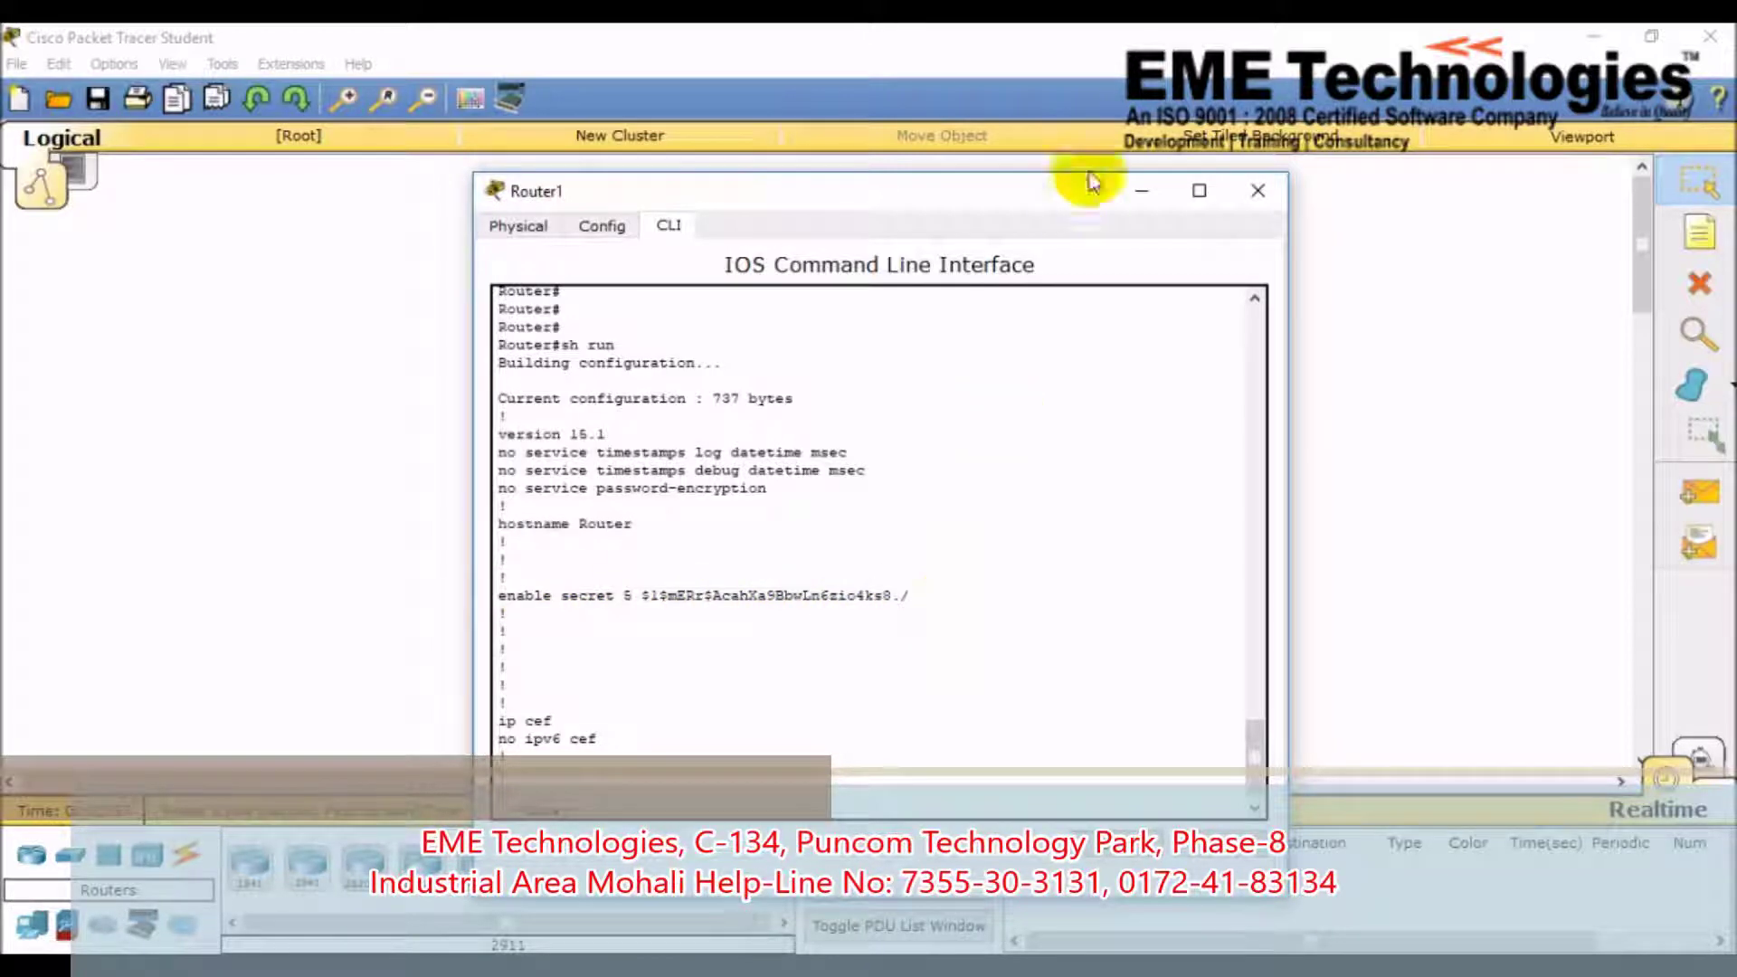
{"action": "left_click", "coordinate": [1141, 190]}
{"action": "left_click", "coordinate": [688, 340]}
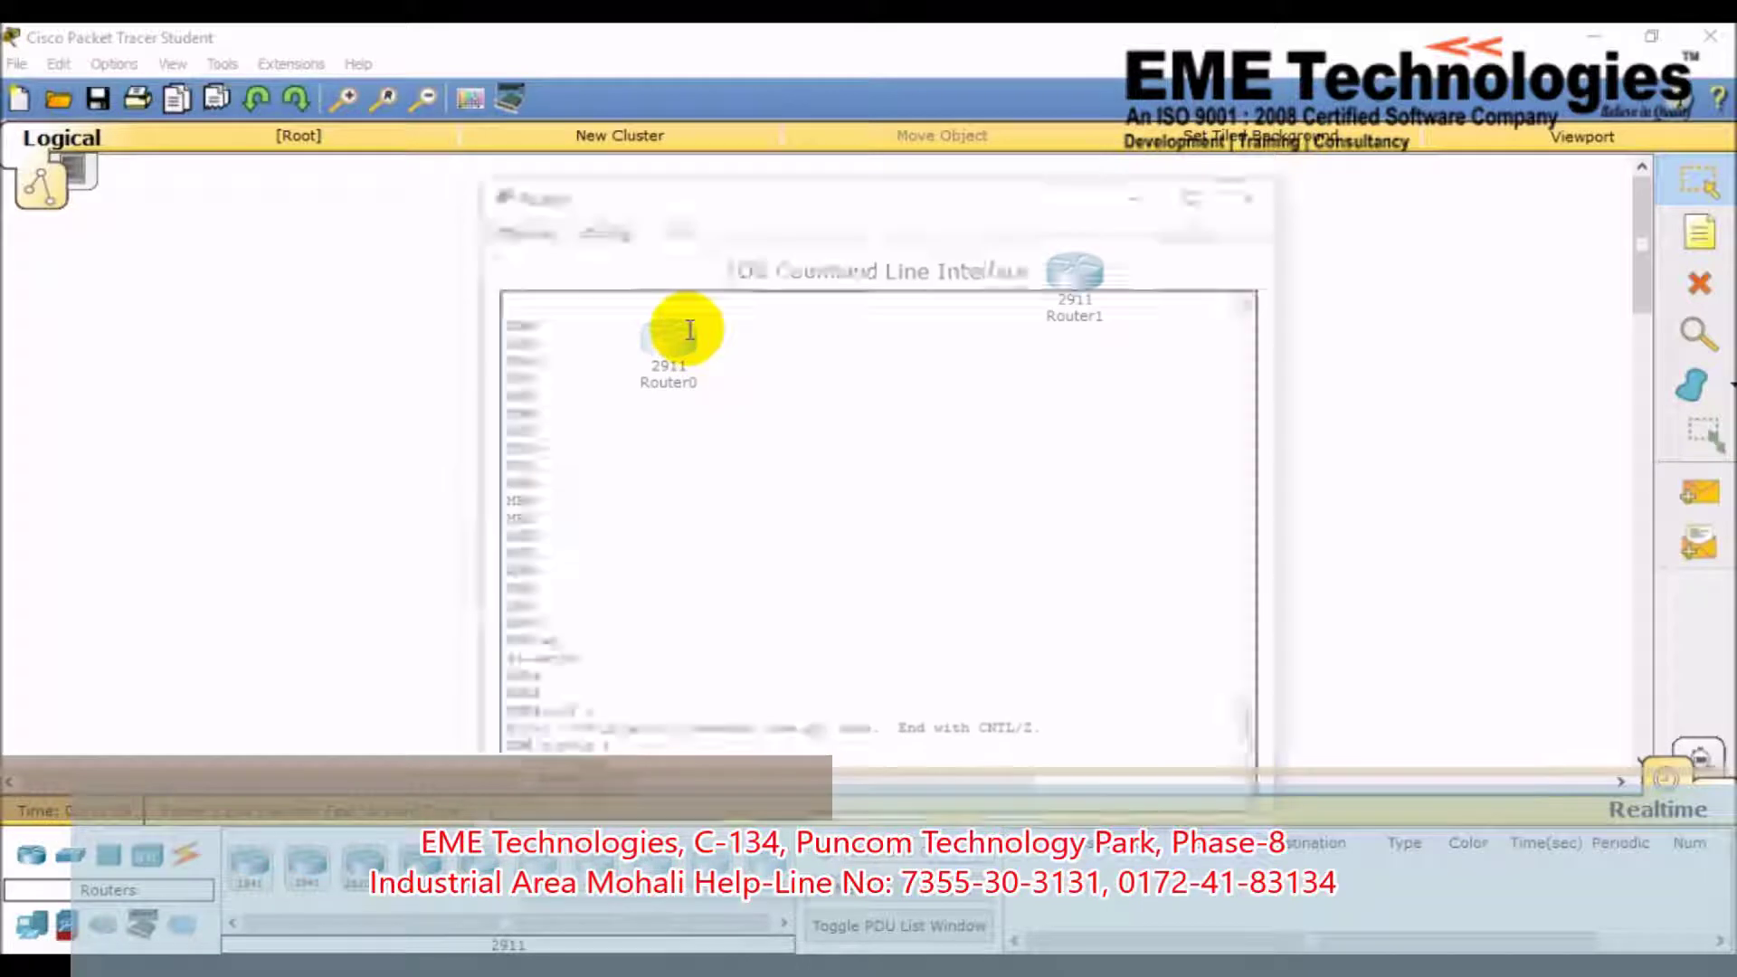
{"action": "key", "text": "Return"}
{"action": "key", "text": "Return"}
{"action": "key", "text": "Return"}
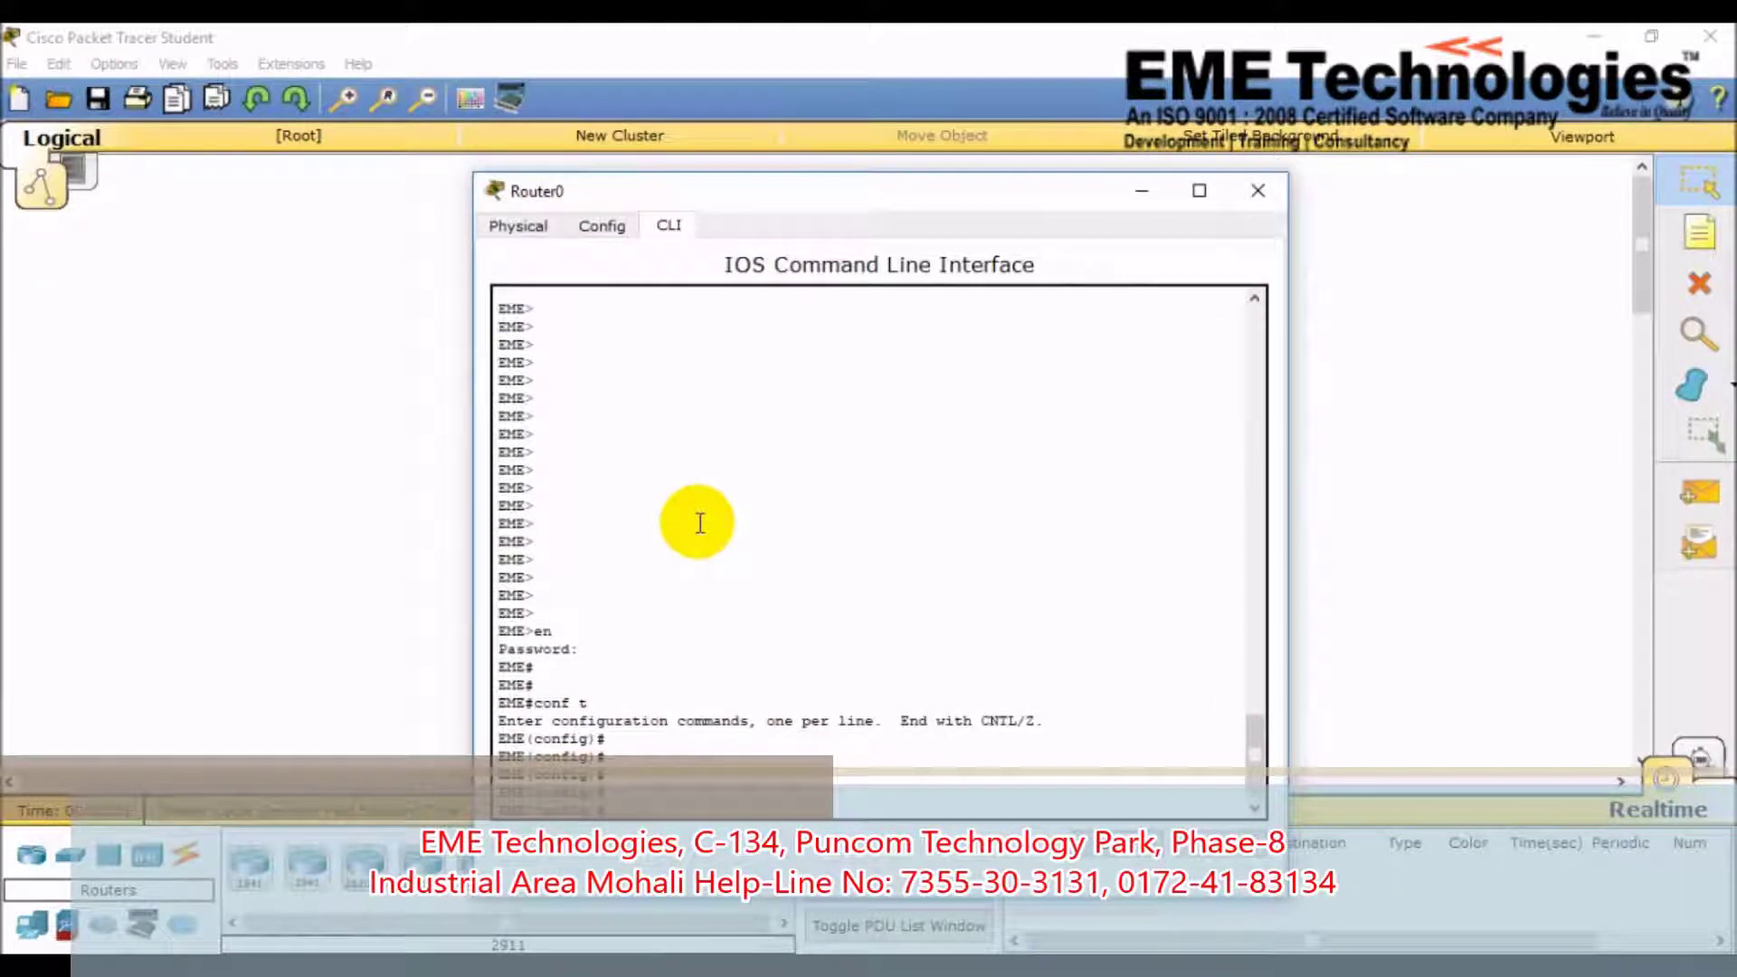
{"action": "key", "text": "Return"}
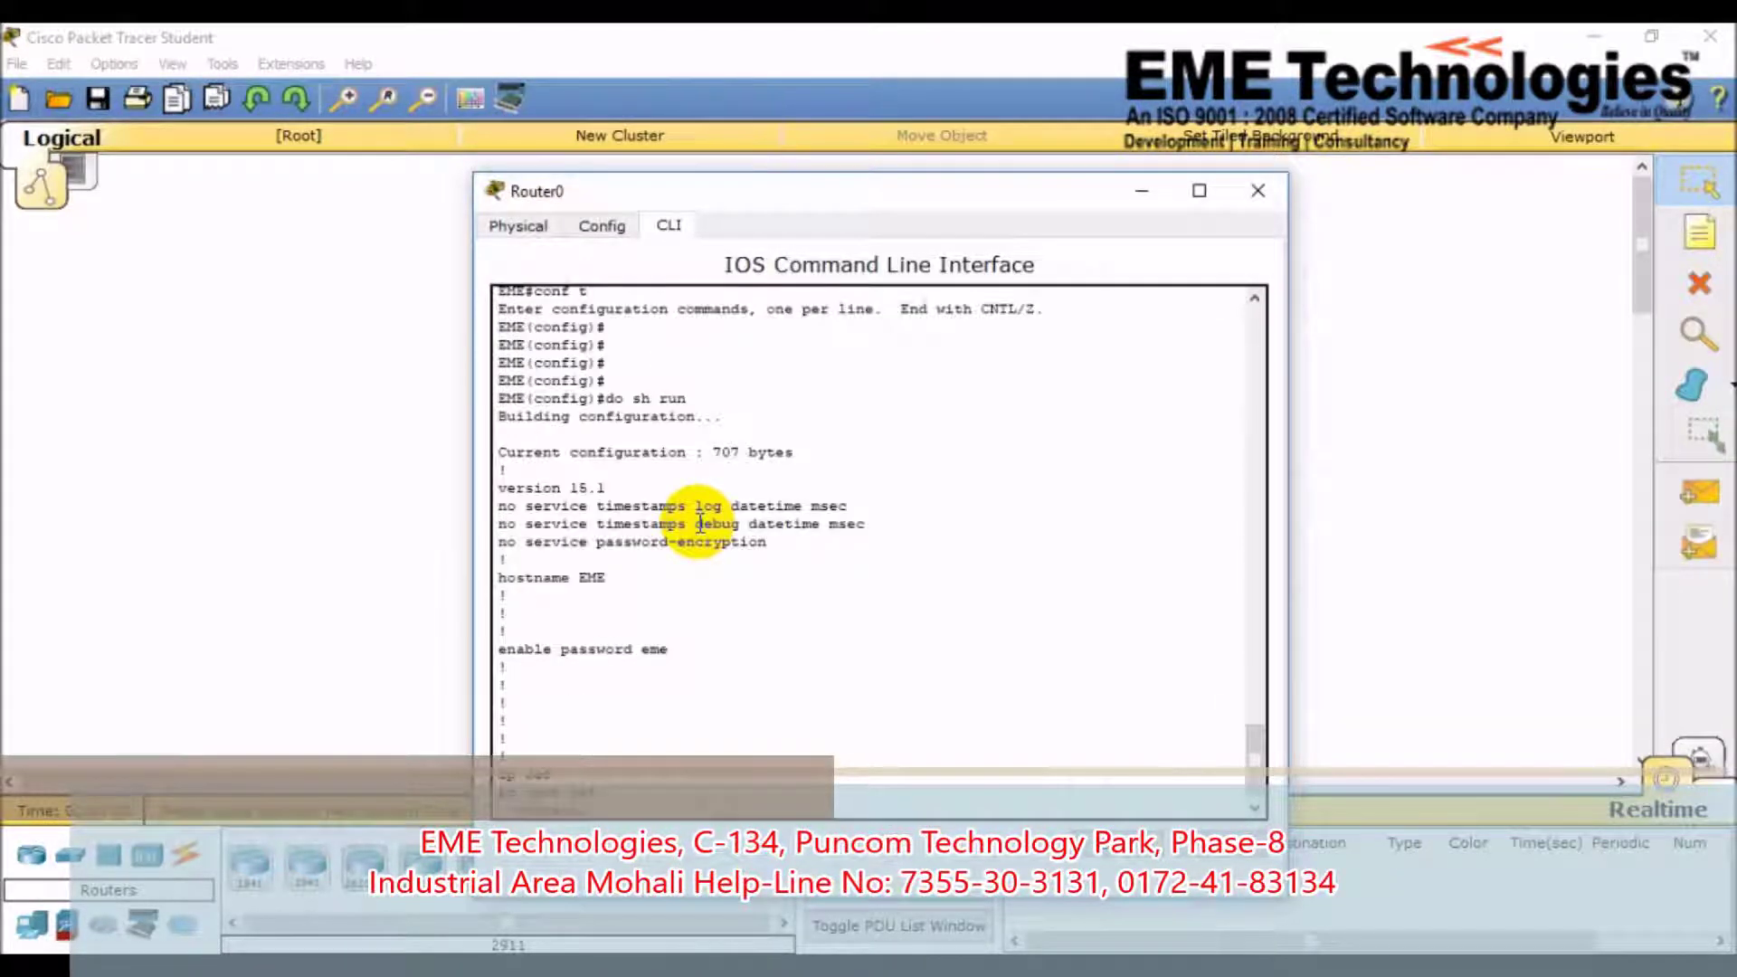